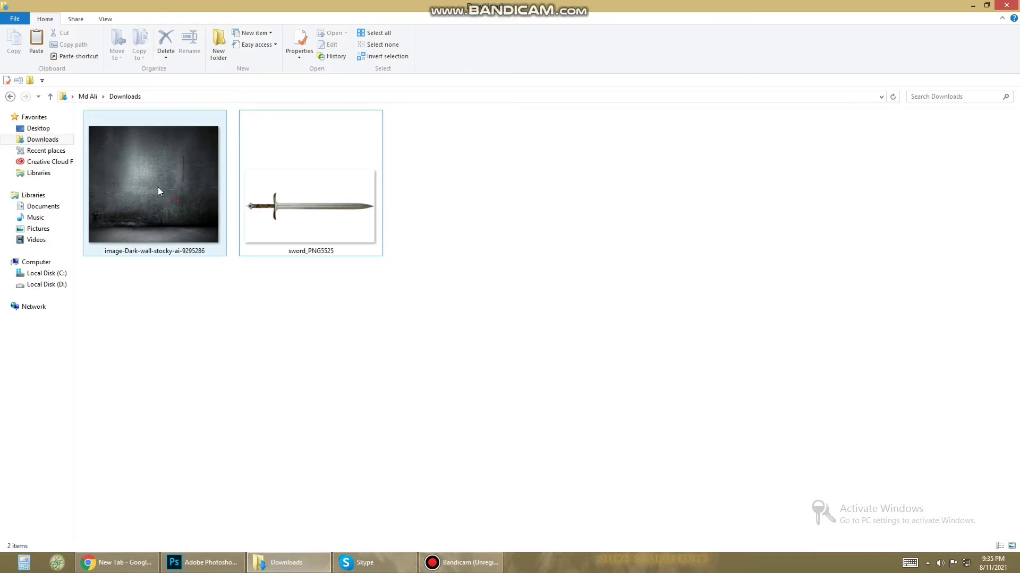
Open the wall photo and darken it in Camera Raw: highlights and whites -100, shadows -77, exposure -1.90.
left_click_drag(158, 187, 207, 555)
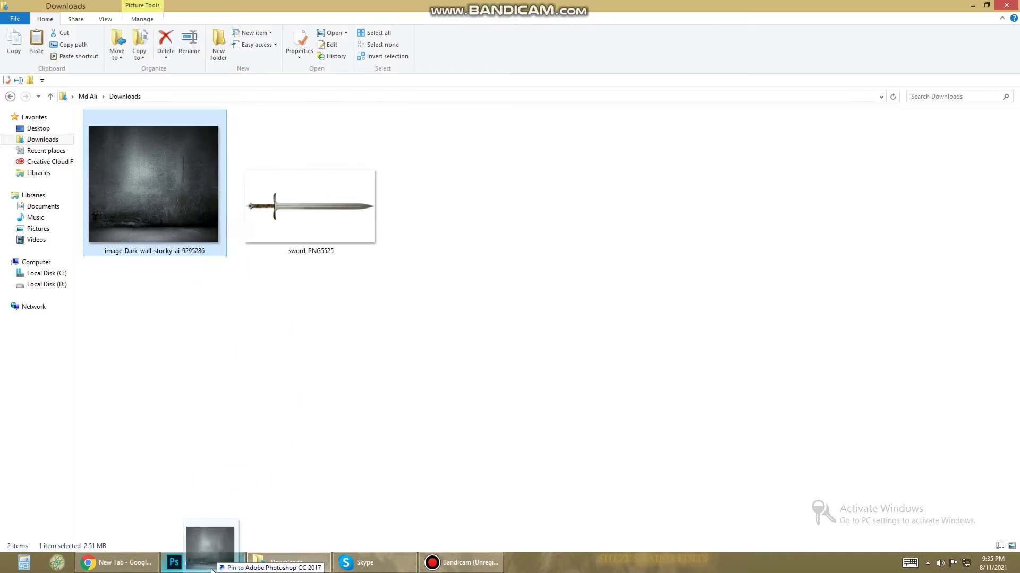
key("ctrl+shift+a")
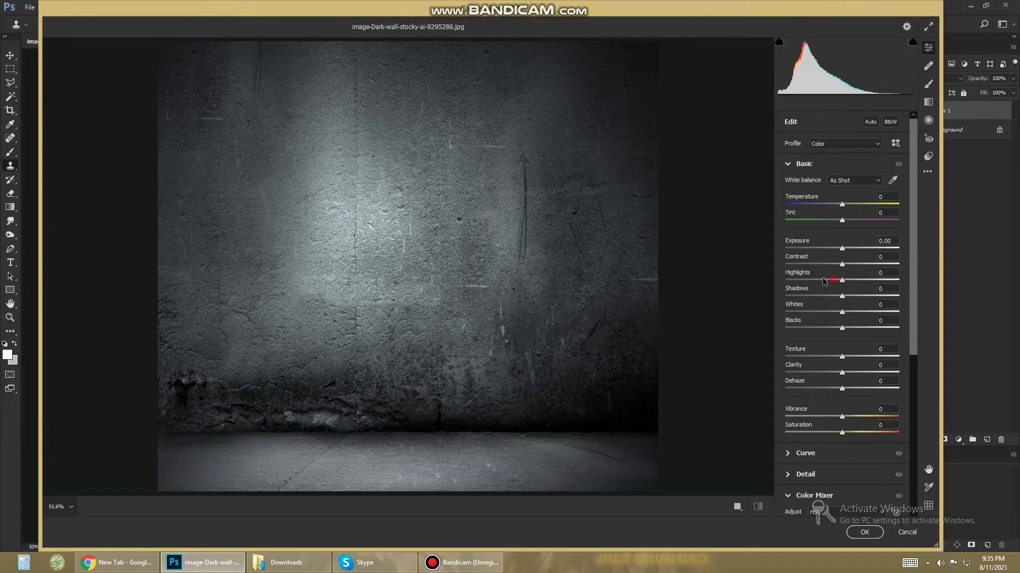
left_click_drag(824, 281, 785, 281)
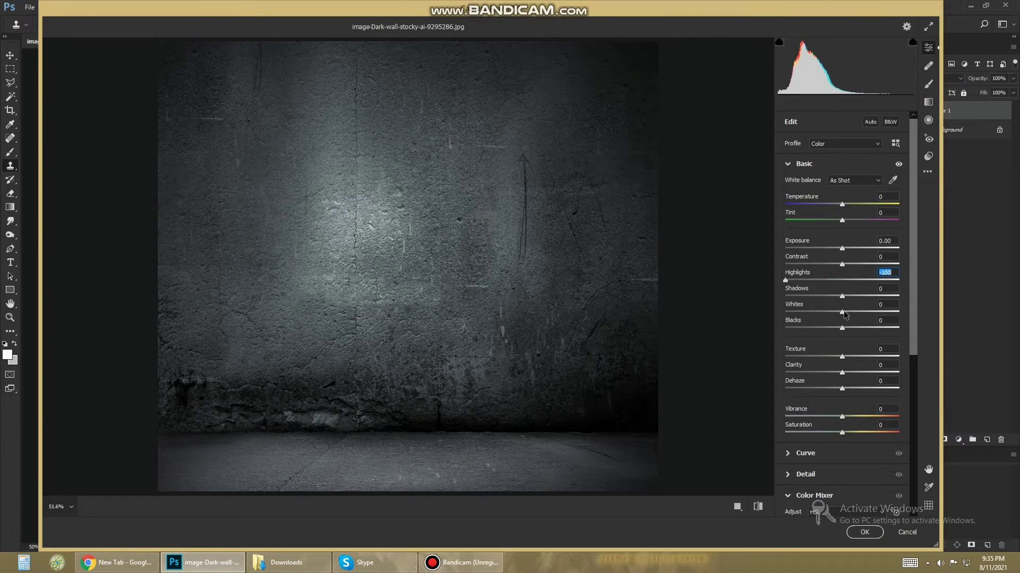
left_click_drag(841, 312, 785, 312)
left_click_drag(842, 248, 827, 248)
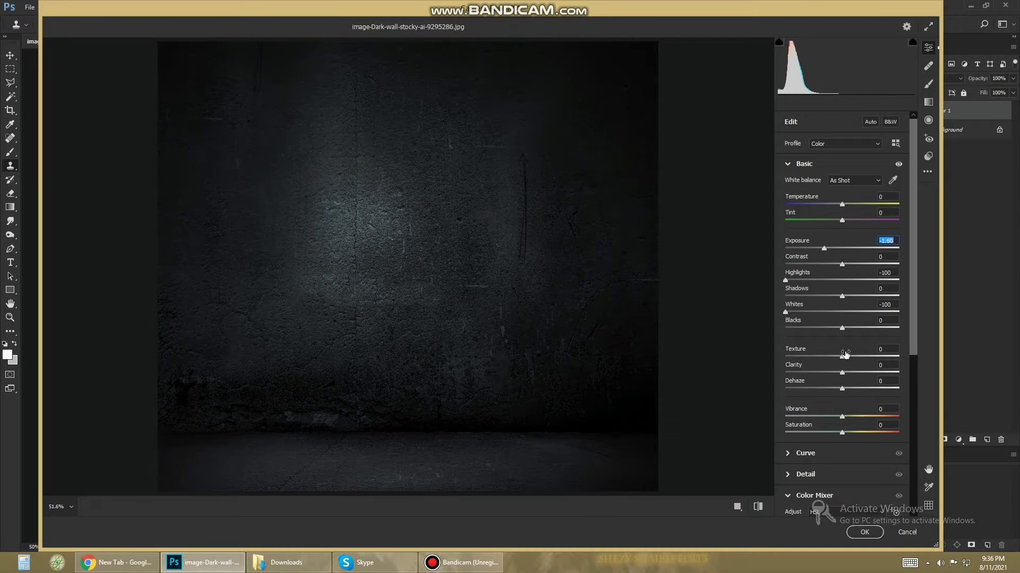
left_click(890, 288)
type("-77")
key("Return")
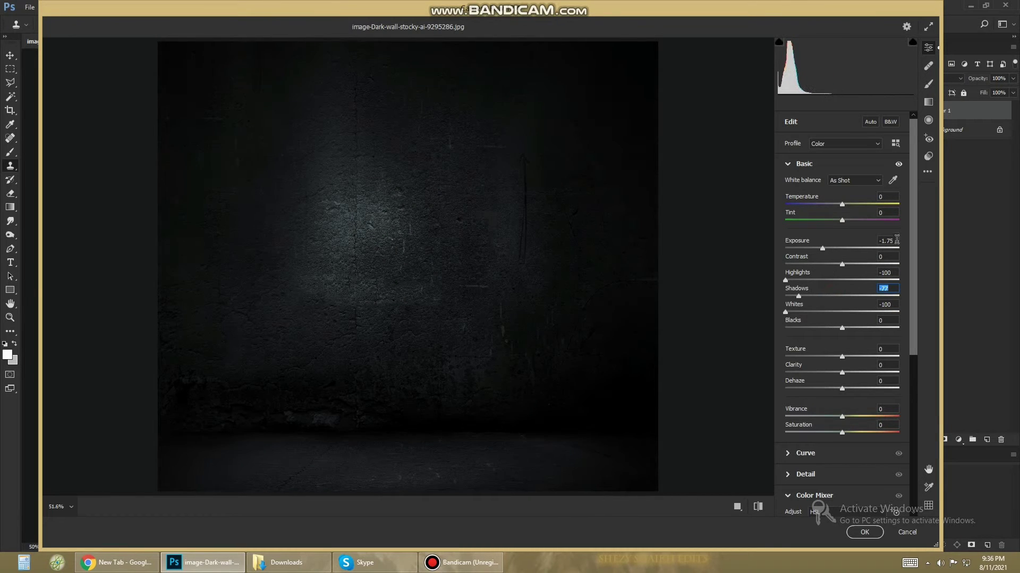
left_click(865, 532)
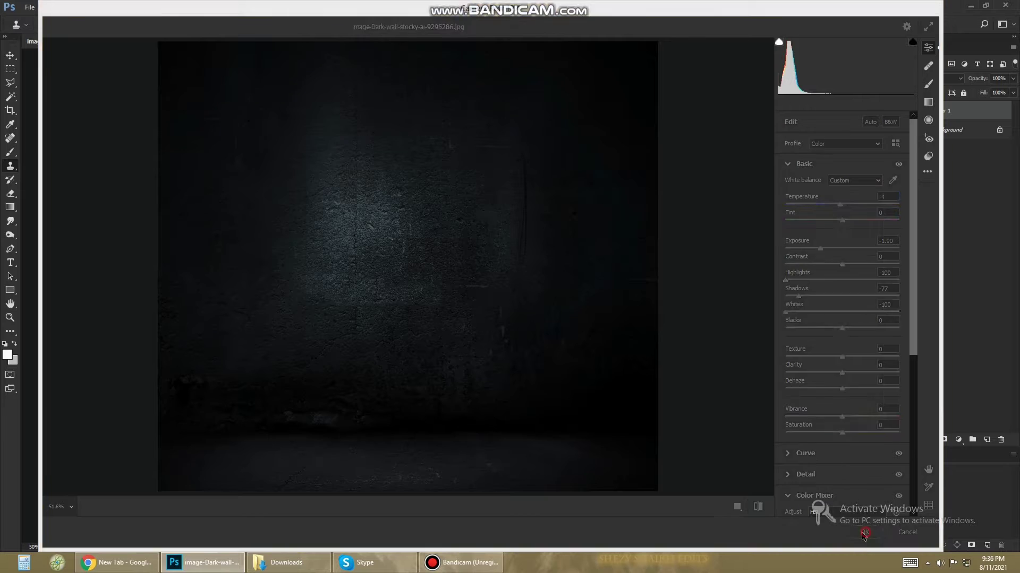
Bring the sword_PNG5525 image into the wall document, rotated upright and scaled down.
left_click(320, 565)
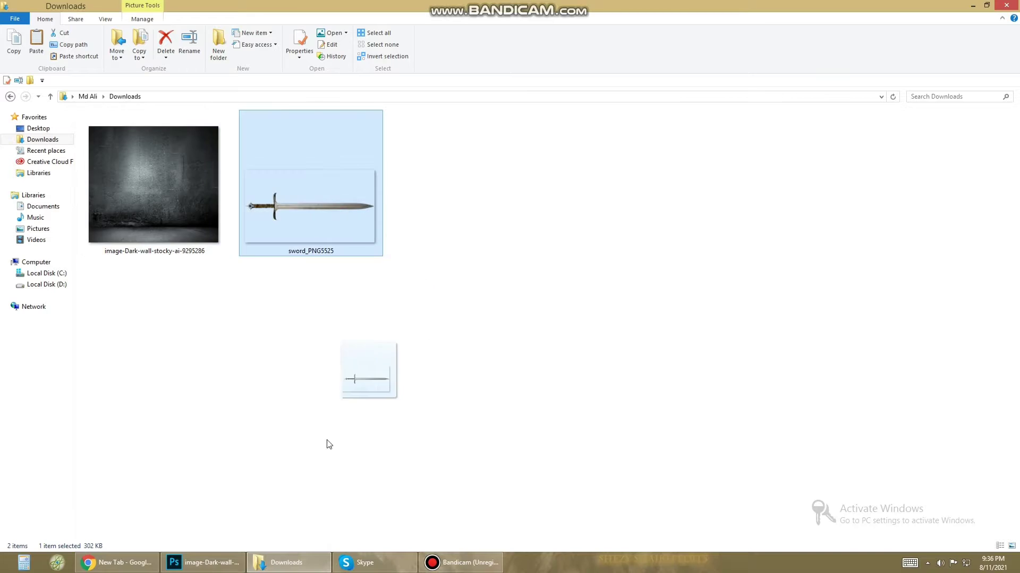
left_click_drag(309, 182, 444, 326)
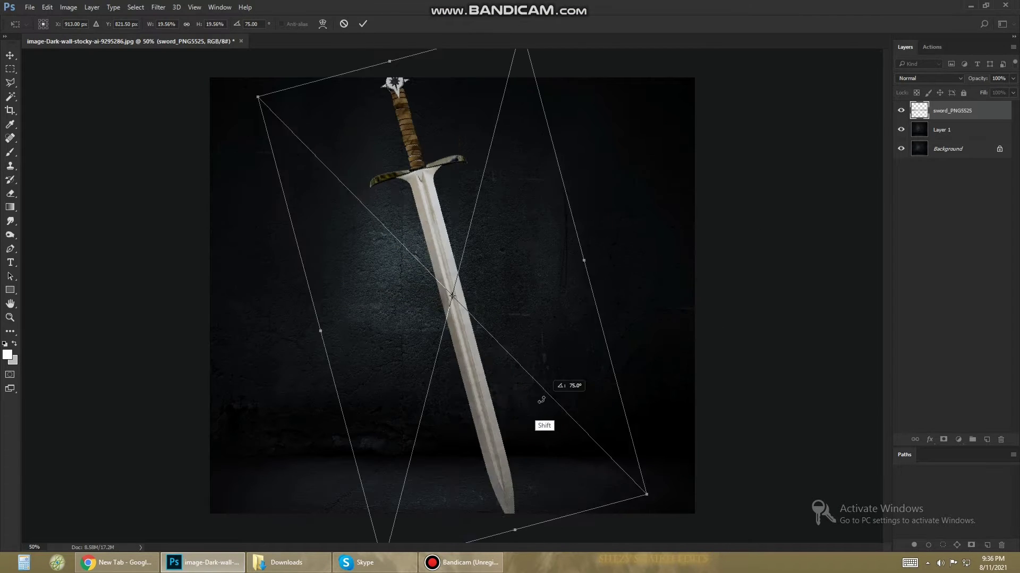
mouse_move(720, 170)
left_mouse_down()
mouse_move(594, 507)
mouse_move(531, 447)
left_mouse_up()
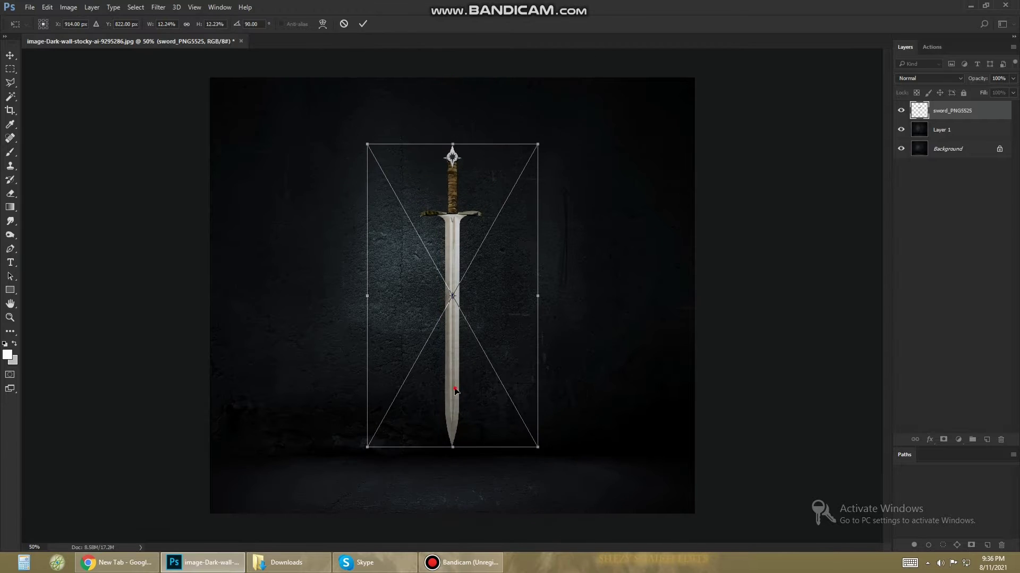
left_click_drag(451, 405, 450, 463)
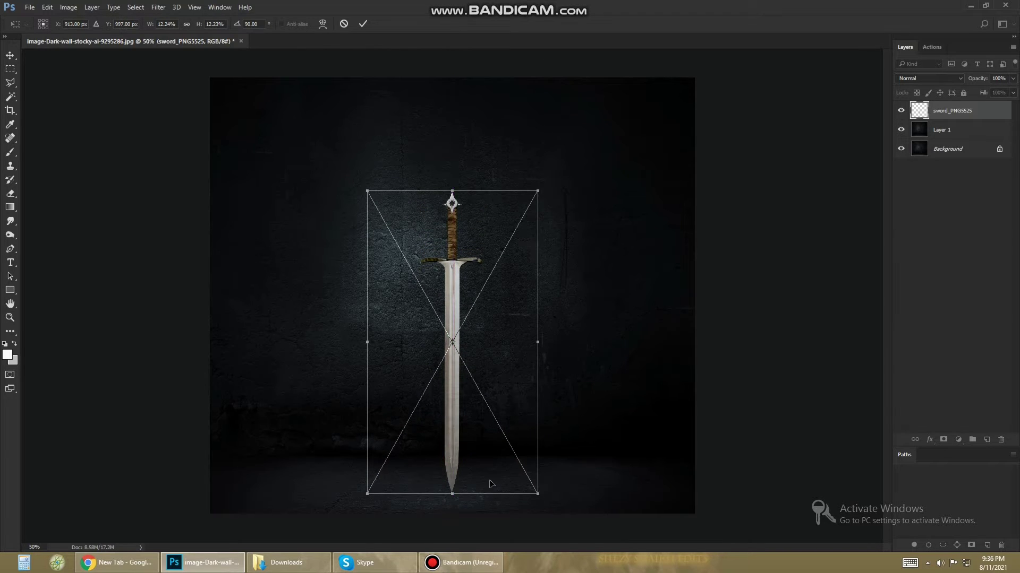
Skew and reposition the sword so it stands centred on the wall, and commit the transform.
right_click(454, 365)
left_click(478, 423)
left_click_drag(538, 498, 544, 500)
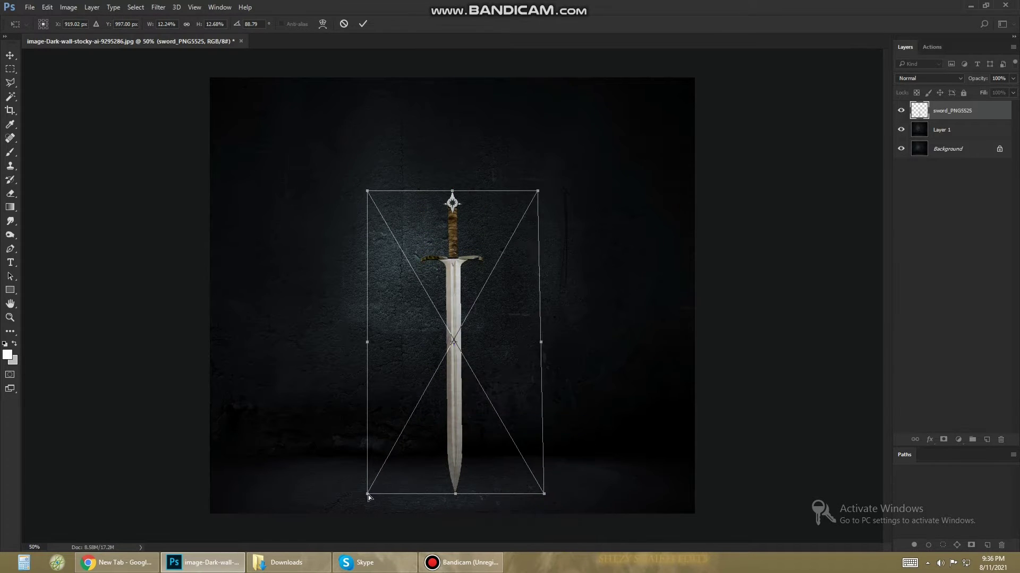
left_click_drag(368, 495, 361, 493)
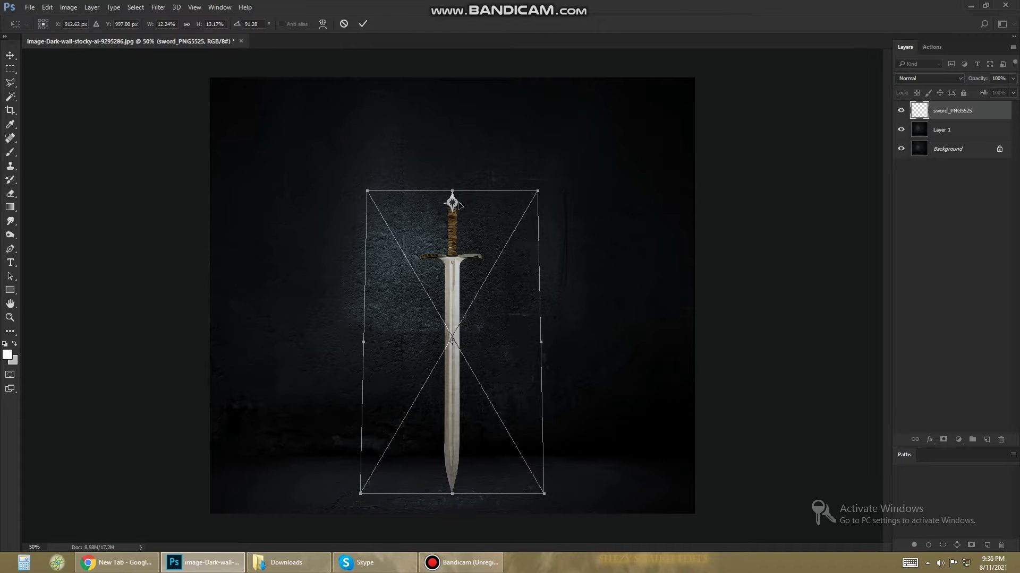
left_click_drag(453, 191, 453, 204)
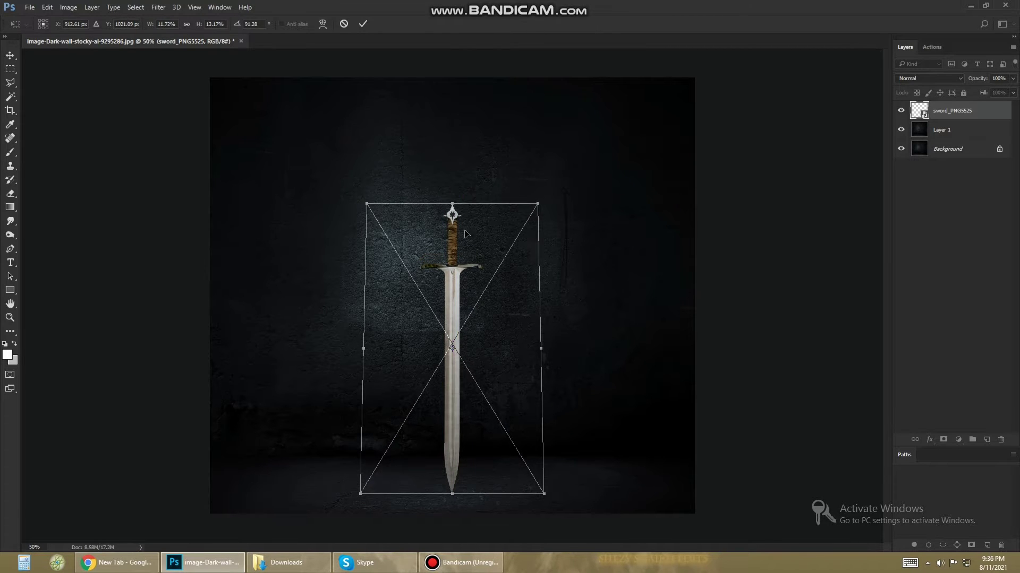
left_click_drag(452, 319, 432, 319)
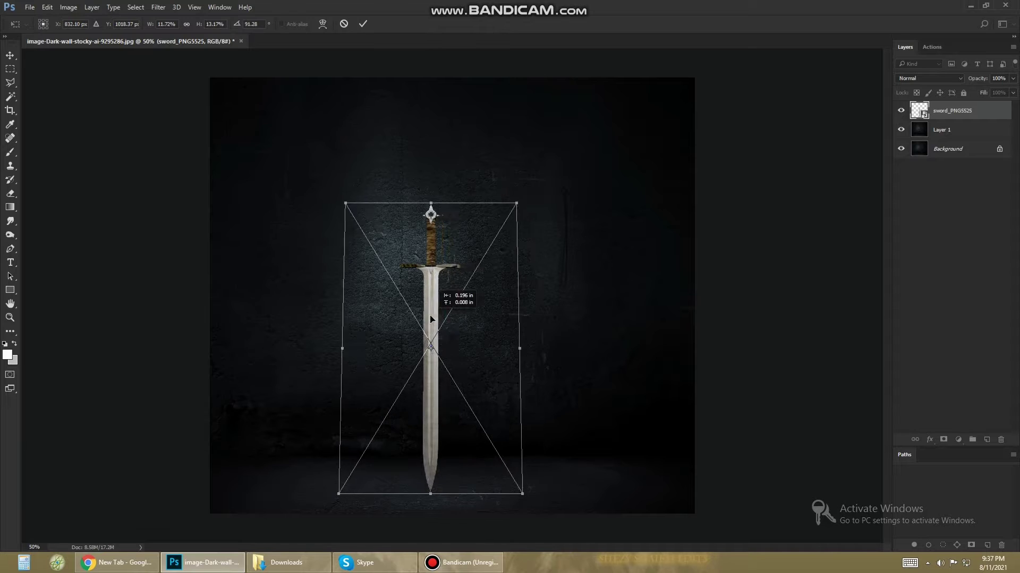
key("ctrl+z")
key("Return")
Darken the sword layer with a Camera Raw smart filter: Exposure -1.20, Highlights -11.
key("s")
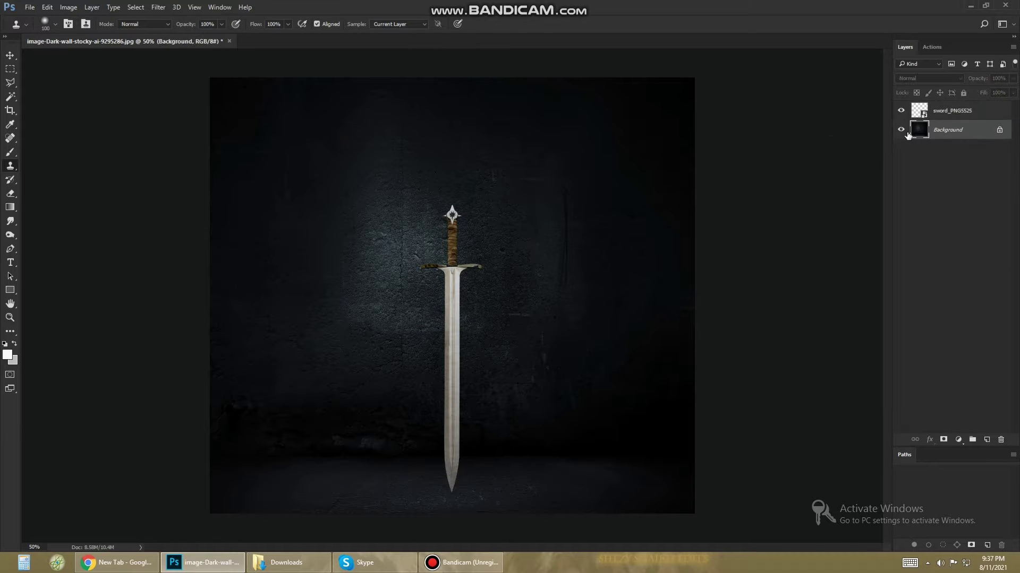
left_click(950, 110)
key("z")
left_click(501, 387)
scroll(494, 417, "up", 2)
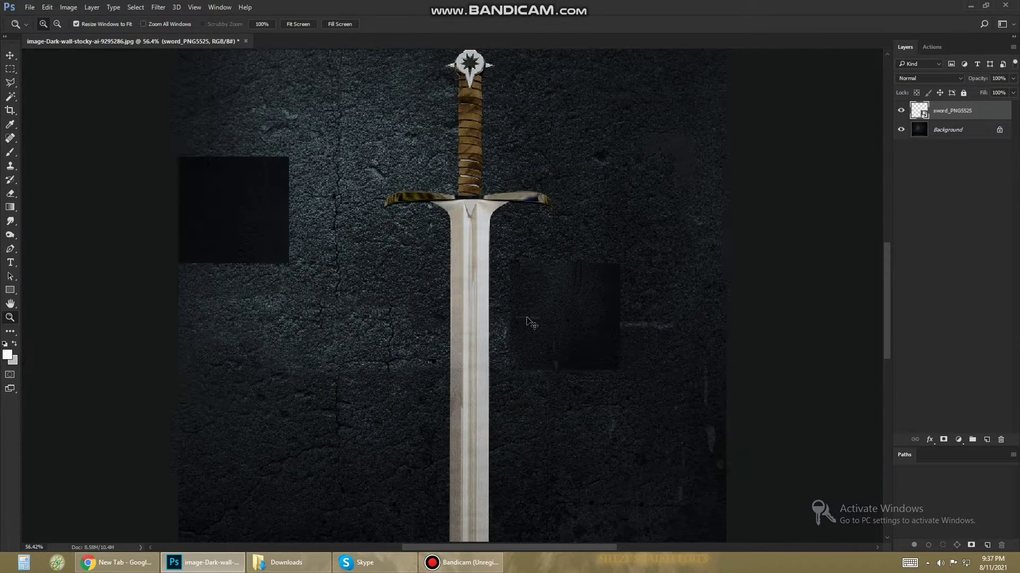
key("ctrl+0")
key("ctrl+shift+a")
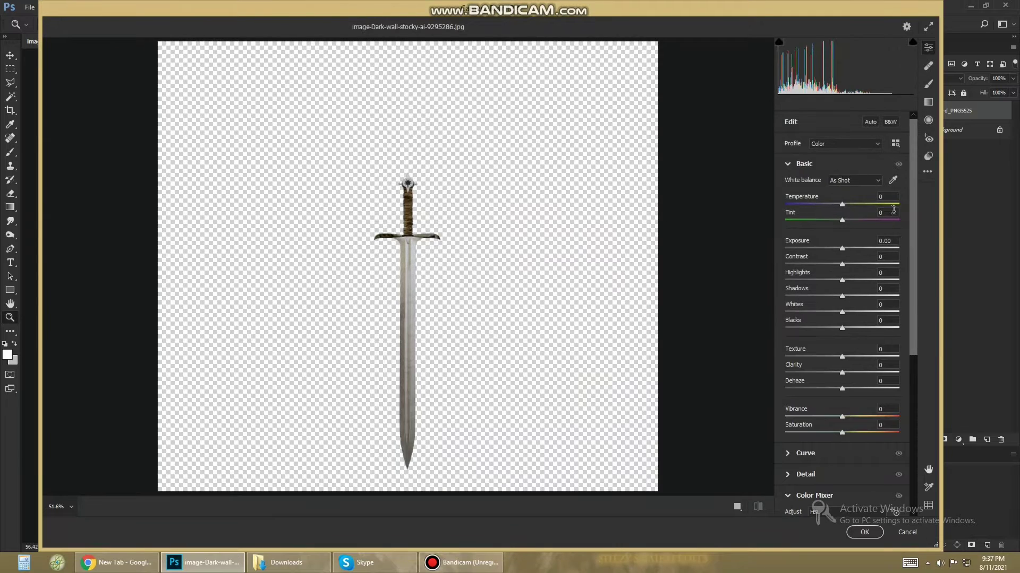
mouse_move(866, 247)
left_mouse_down()
mouse_move(850, 247)
mouse_move(813, 283)
mouse_move(836, 279)
left_mouse_up()
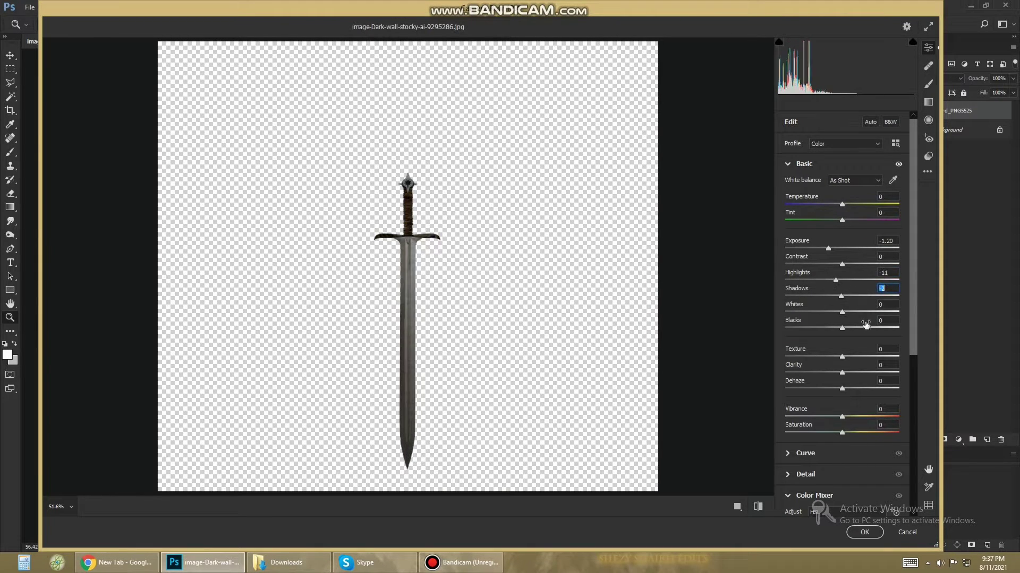
key("Return")
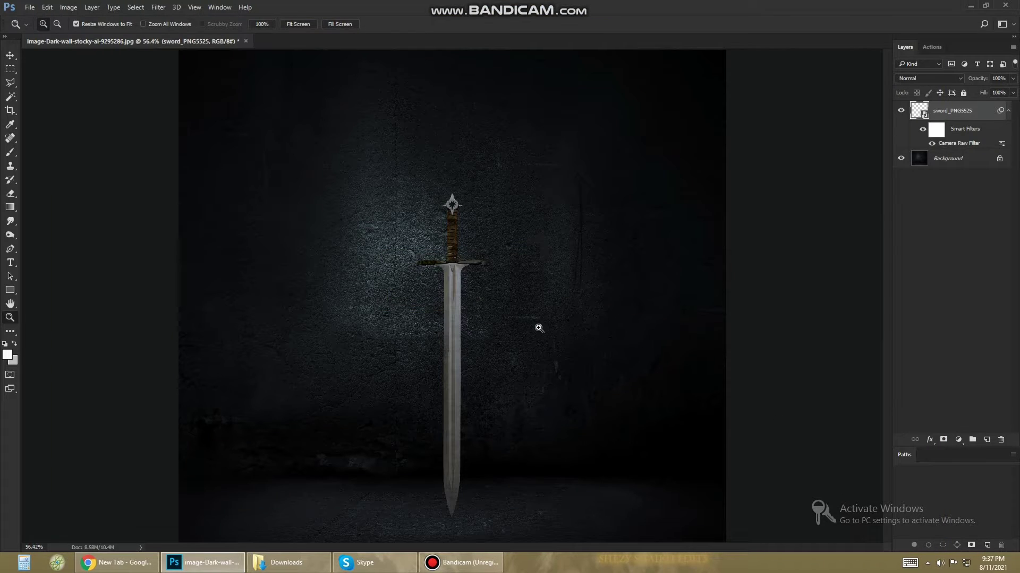
Add a new empty layer and start a pen path at the blade's notch below the crossguard.
left_click(986, 439)
left_click(431, 263)
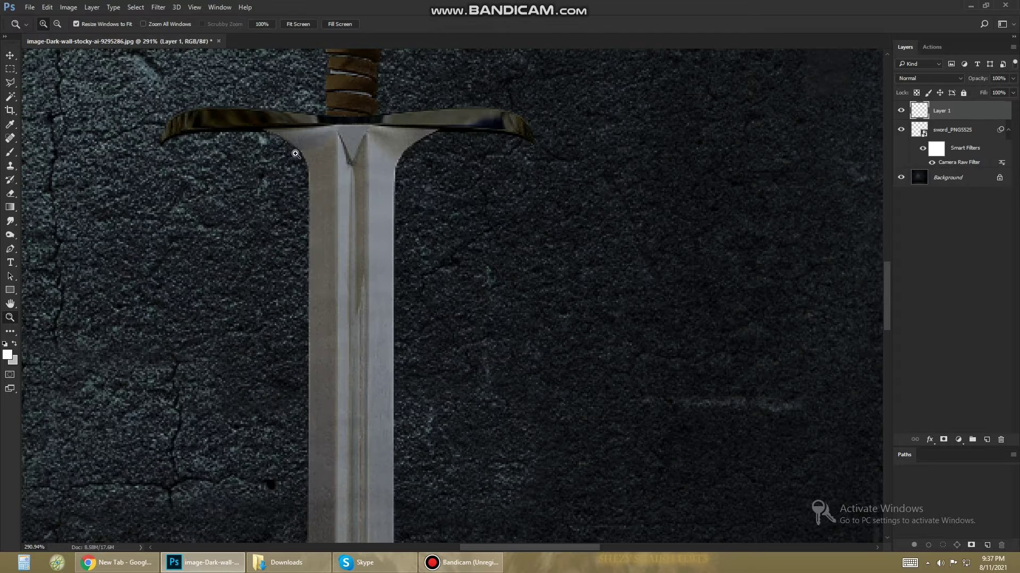
left_click(296, 152)
key("p")
left_click(355, 121)
left_click(391, 205)
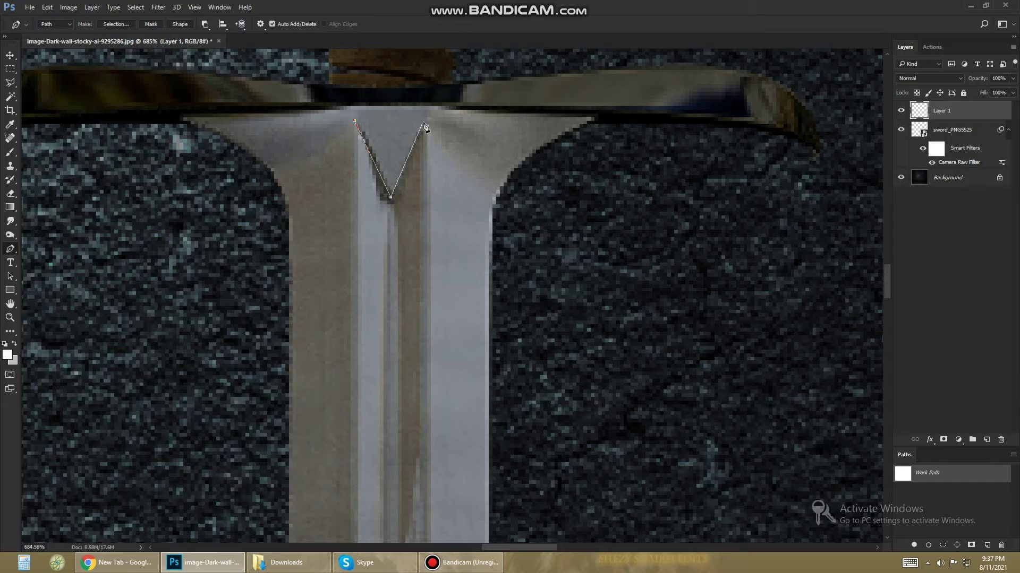
Extend the path down the blade's central groove to the tip and close it at the top.
scroll(432, 388, "down", 3)
scroll(427, 297, "down", 3)
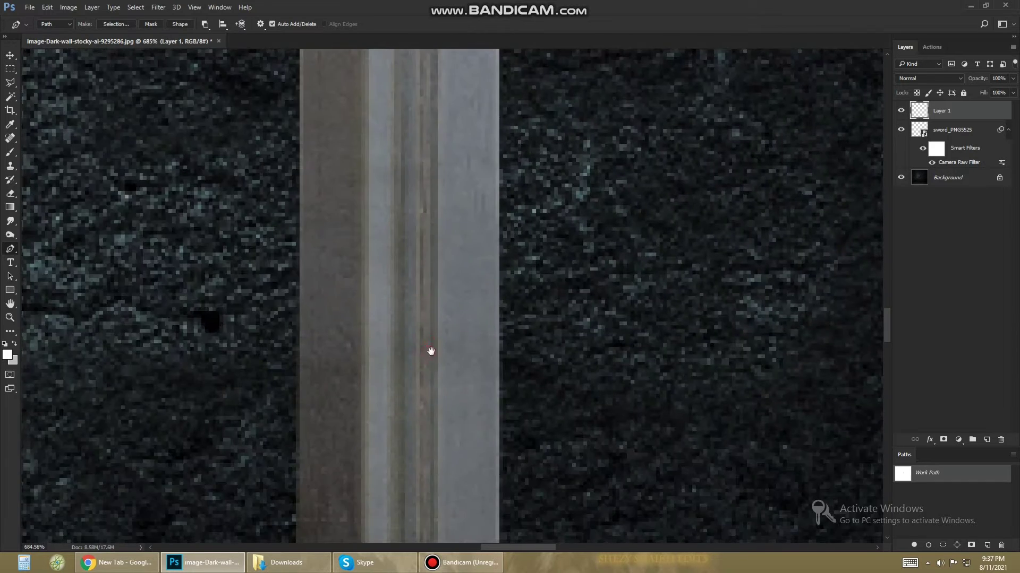
scroll(440, 406, "down", 3)
scroll(446, 296, "left", 2)
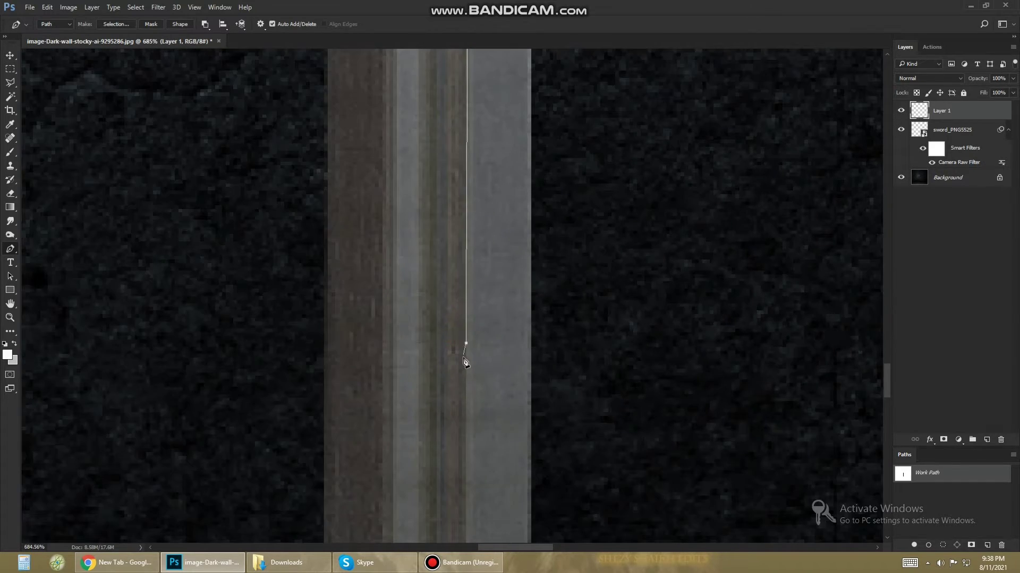
scroll(473, 345, "down", 3)
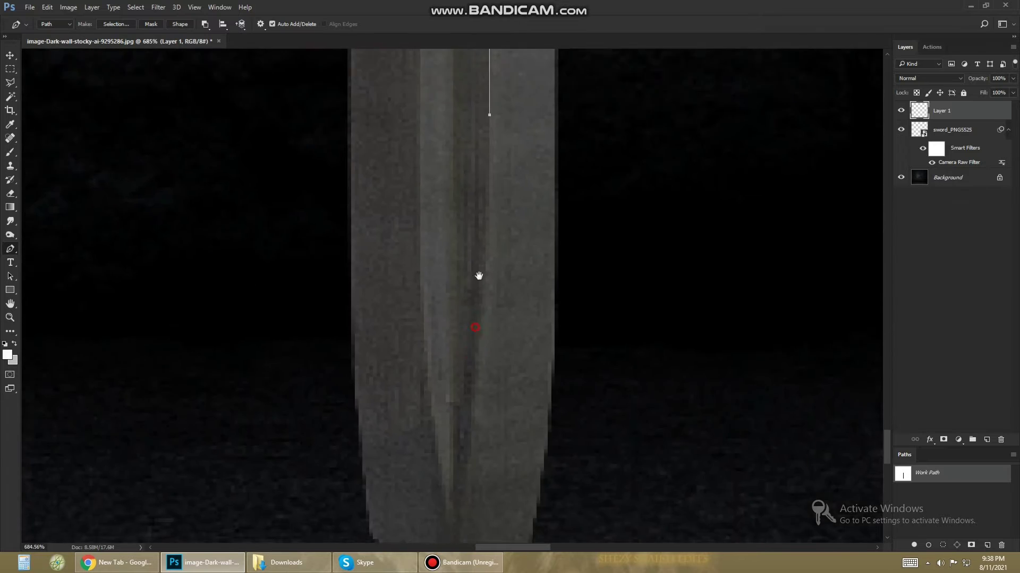
scroll(425, 364, "down", 1)
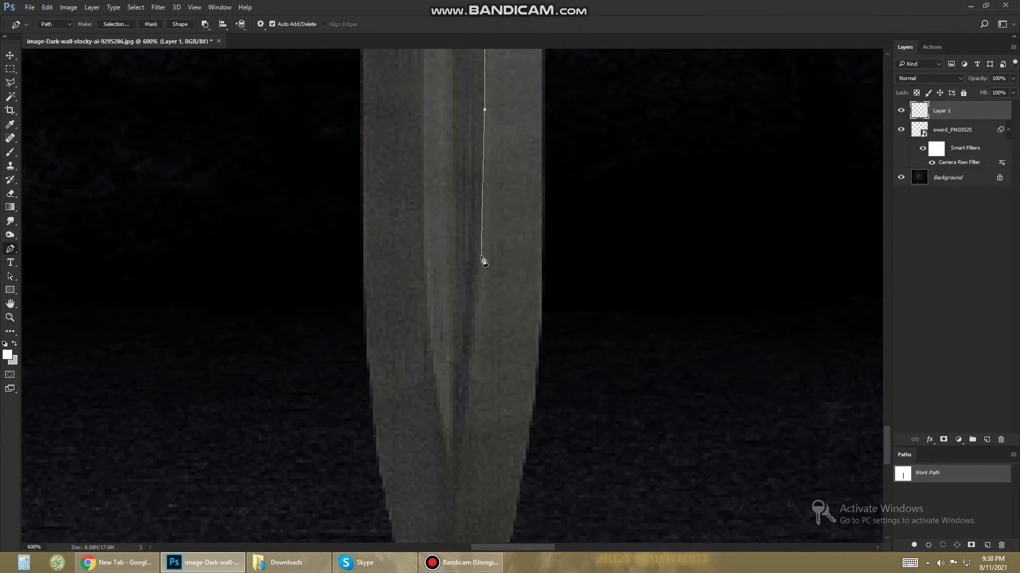
left_click_drag(452, 463, 440, 505)
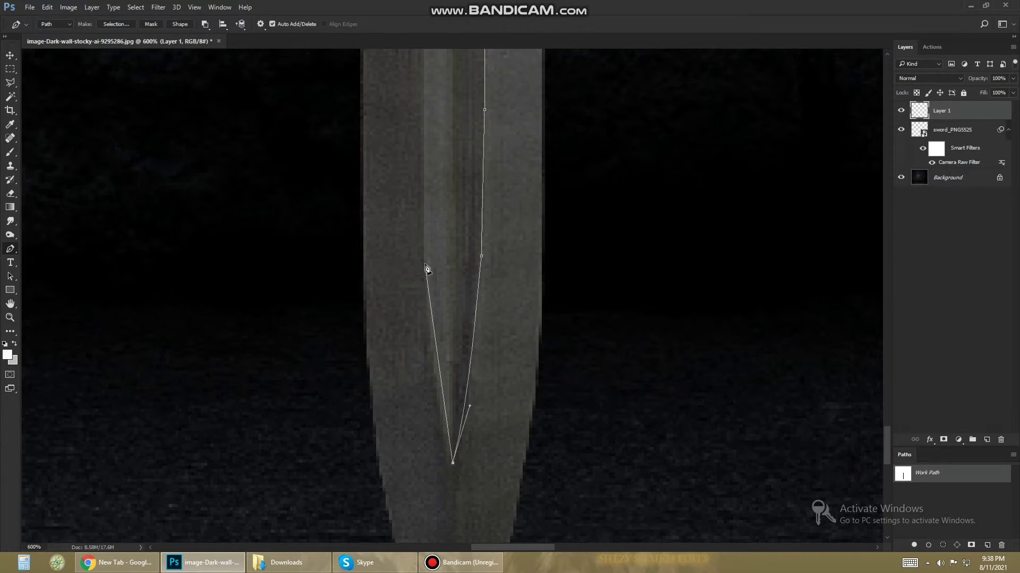
left_click_drag(430, 232, 436, 202)
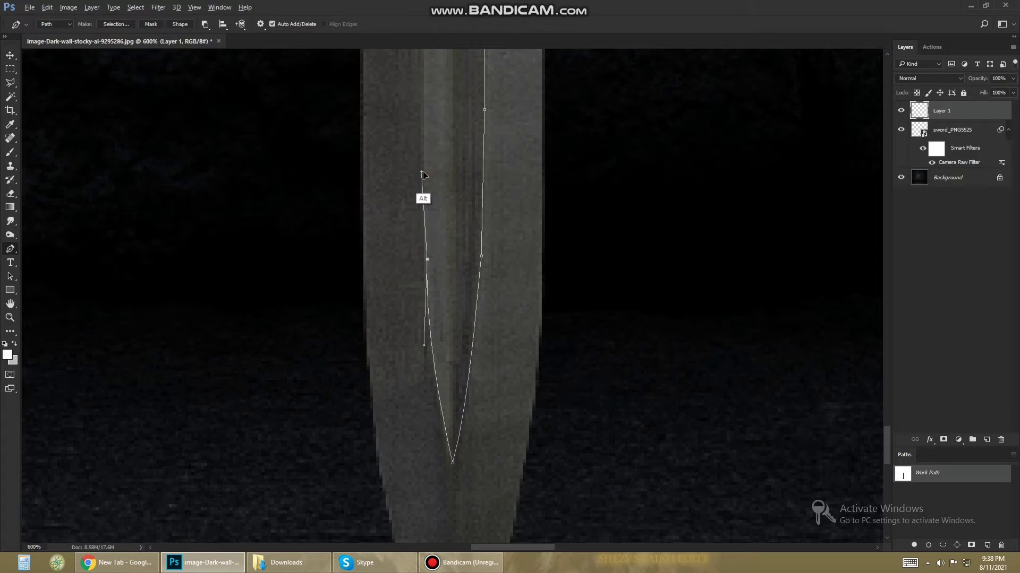
scroll(426, 245, "up", 3)
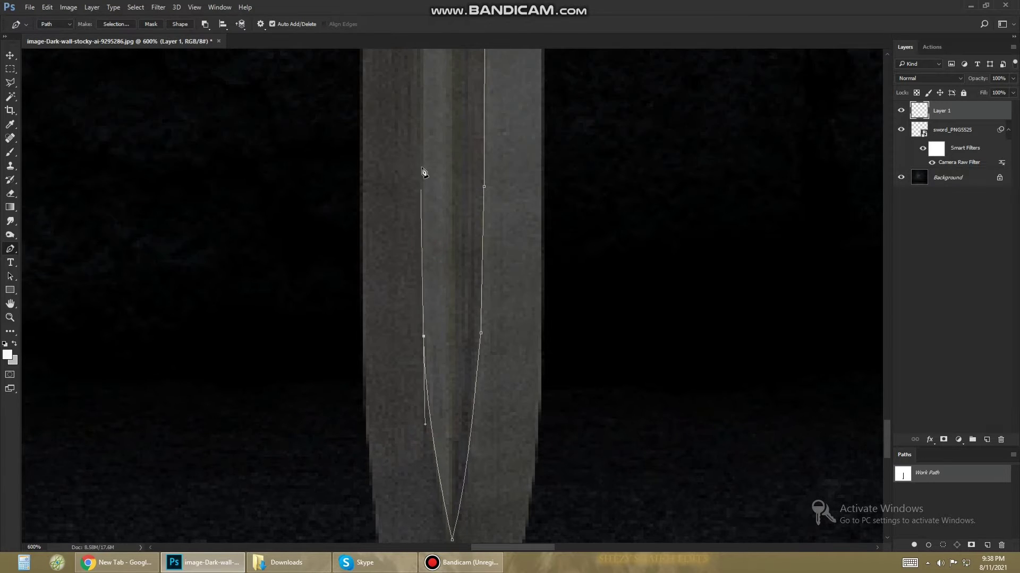
left_click_drag(417, 131, 376, 287)
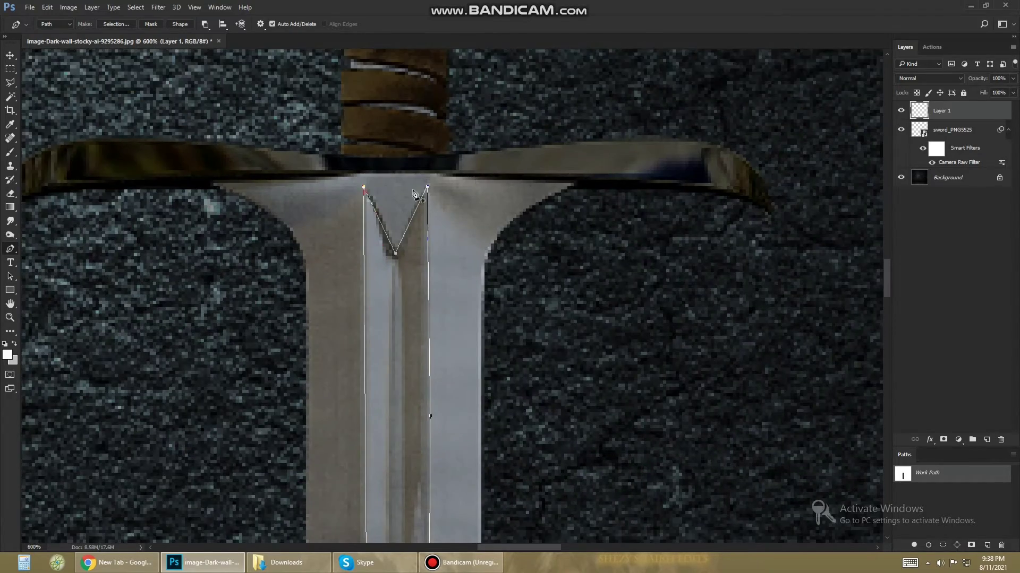
key("ctrl+0")
Zoom in on the blade and turn the groove path into a feathered selection.
key("z")
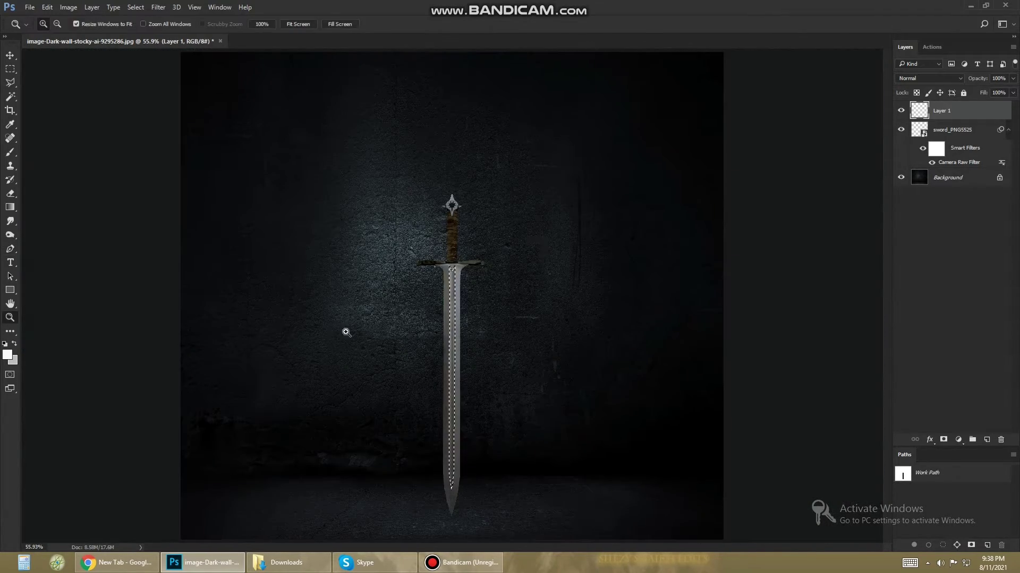
left_click_drag(344, 332, 497, 373)
key("shift+F6")
key("Return")
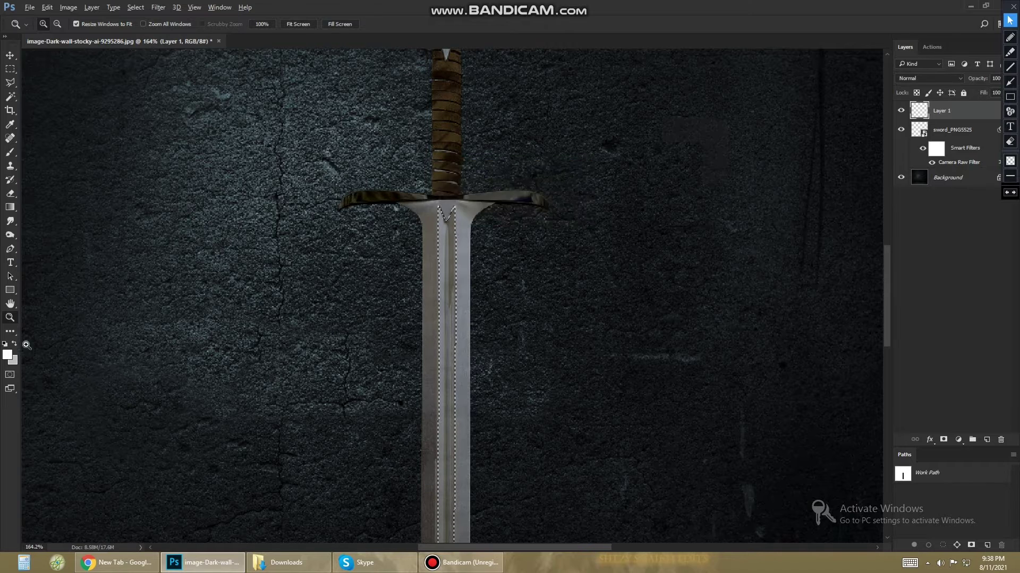
left_click(7, 355)
Fill the groove selection with bright cyan and enable an Inner Glow layer style.
left_click(521, 216)
left_click(466, 161)
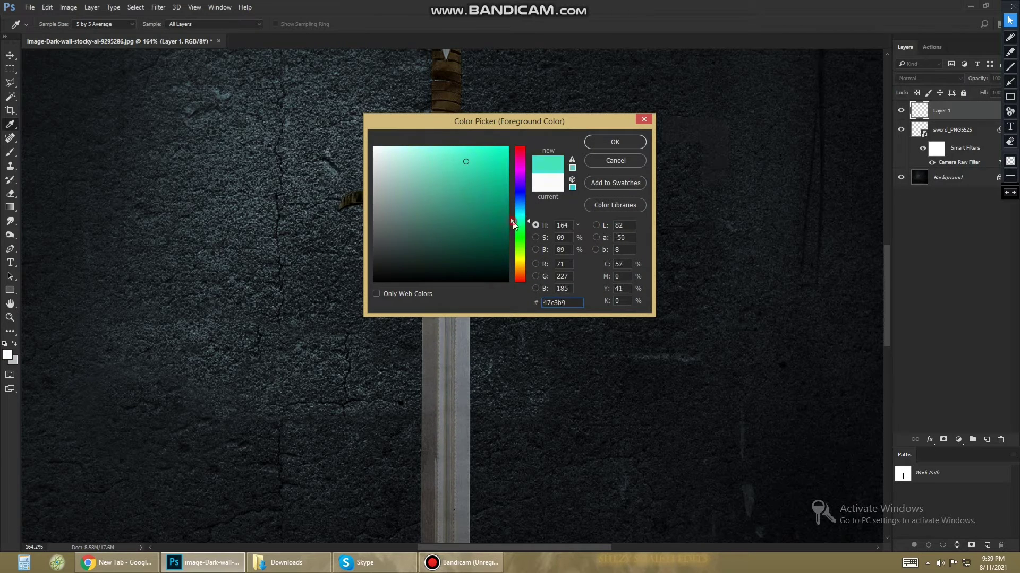
left_click(615, 142)
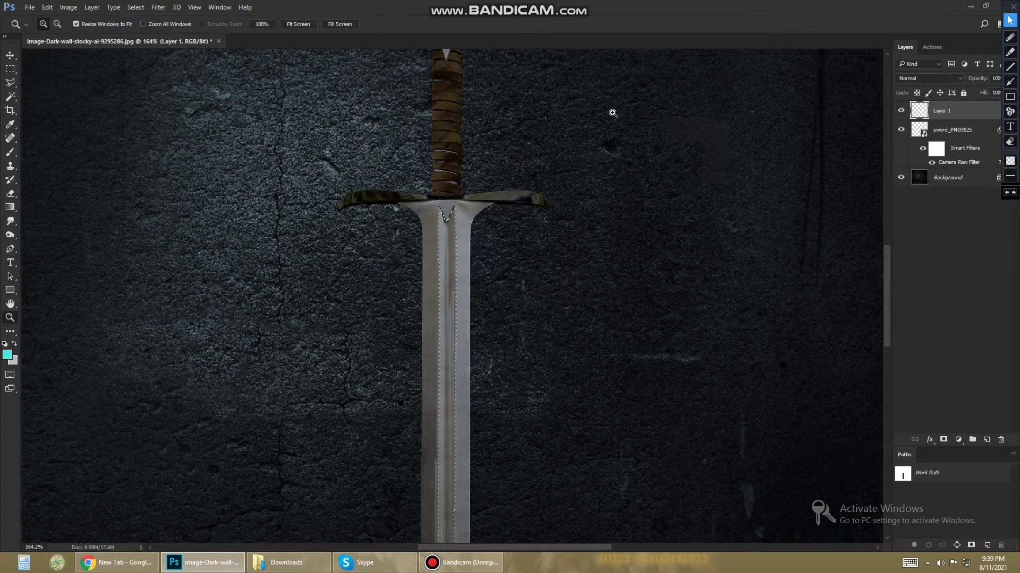
key("alt+BackSpace")
scroll(509, 342, "up", 3)
left_click_drag(510, 342, 543, 399)
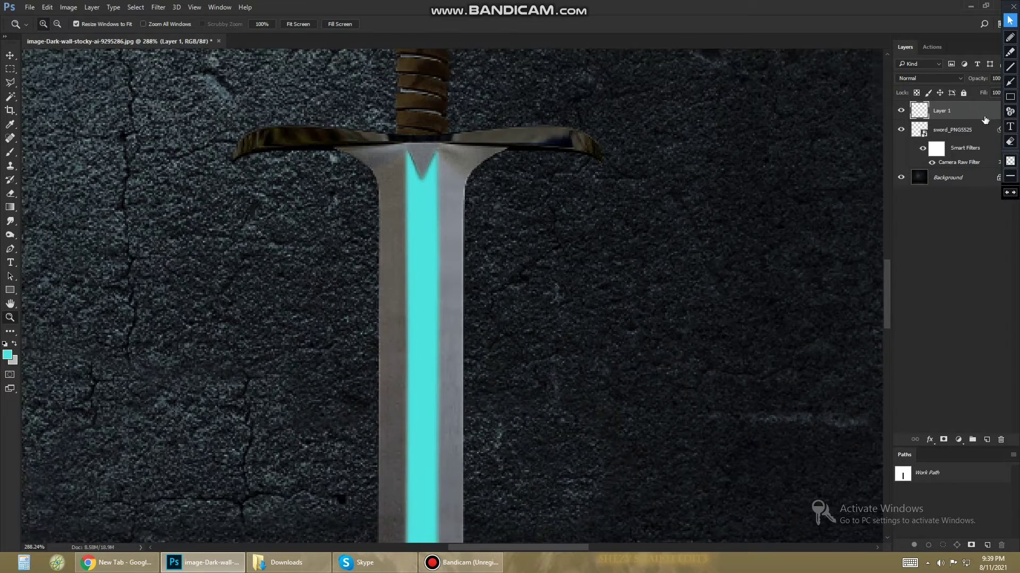
left_click(615, 151)
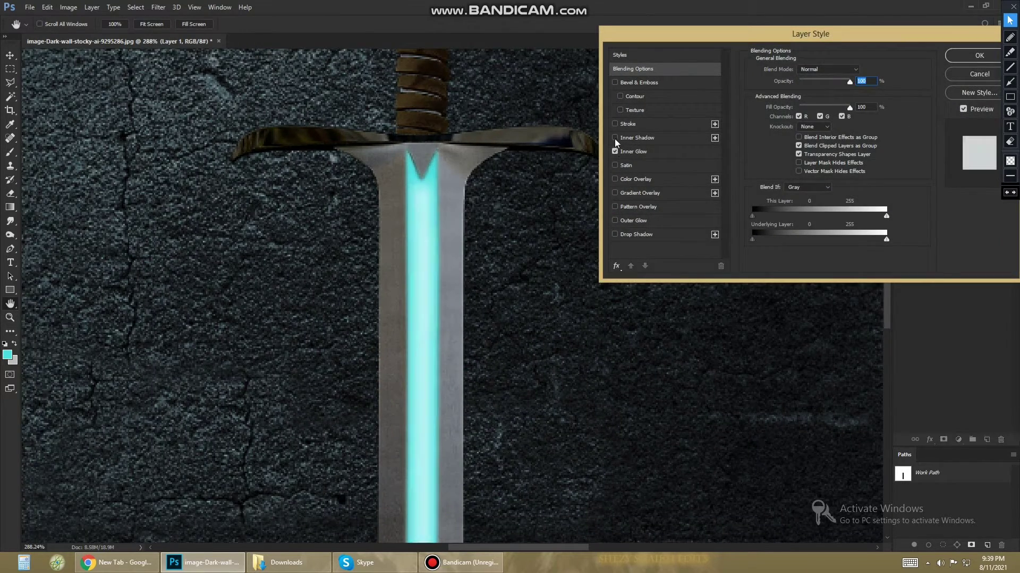
Add an Inner Shadow with opacity 71 and distance 0.
left_click(615, 138)
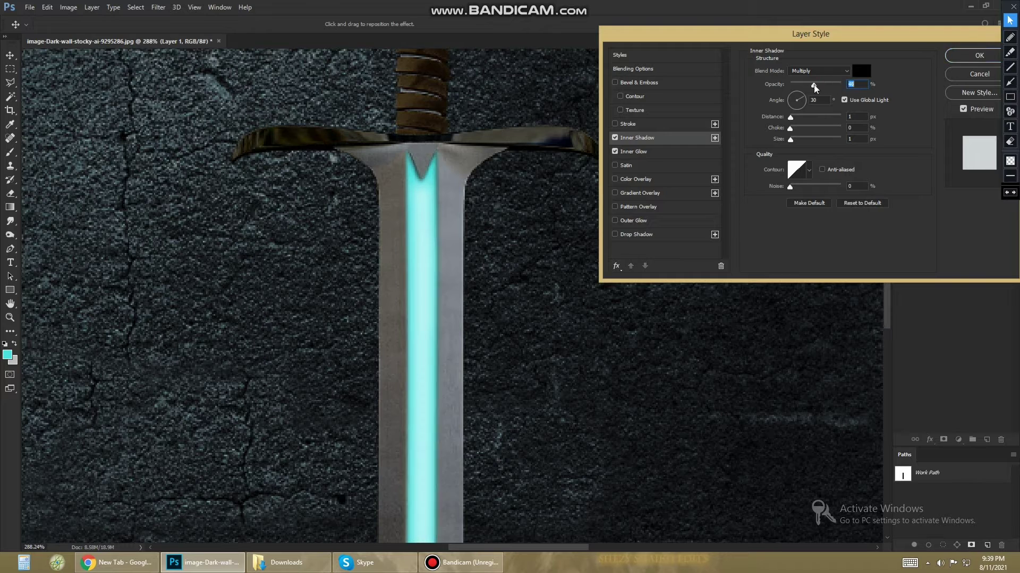
left_click_drag(815, 85, 827, 85)
left_click_drag(791, 117, 795, 141)
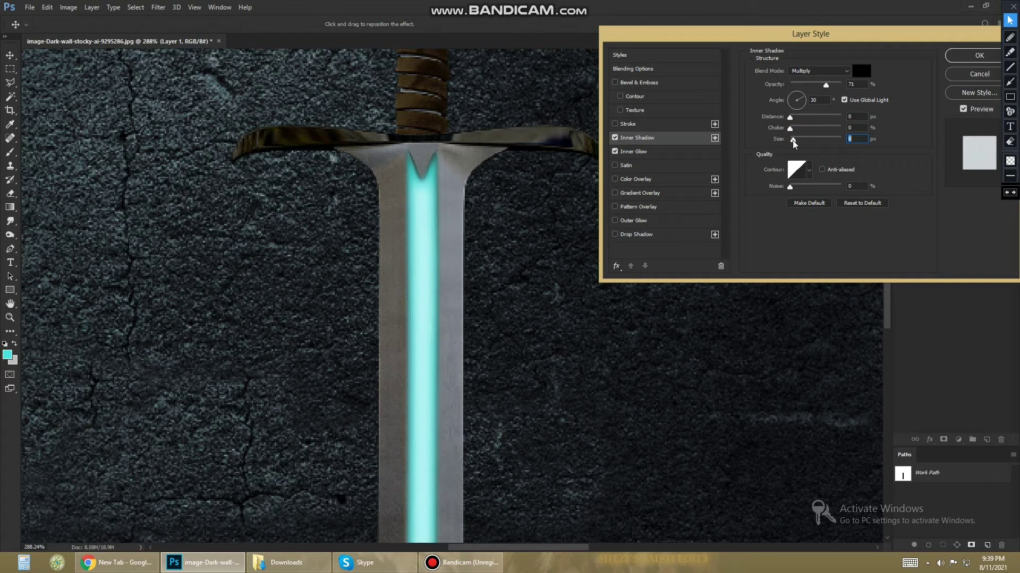
Set the Inner Glow to choke 17, size 8, higher opacity and a pale cyan colour.
left_click(657, 149)
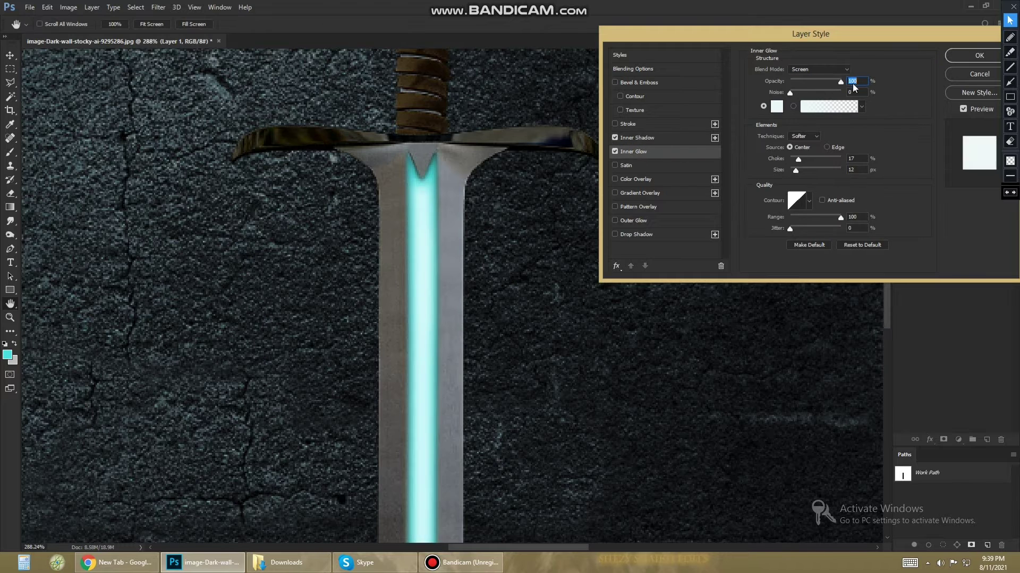
key("Up")
key("Up")
key("Up")
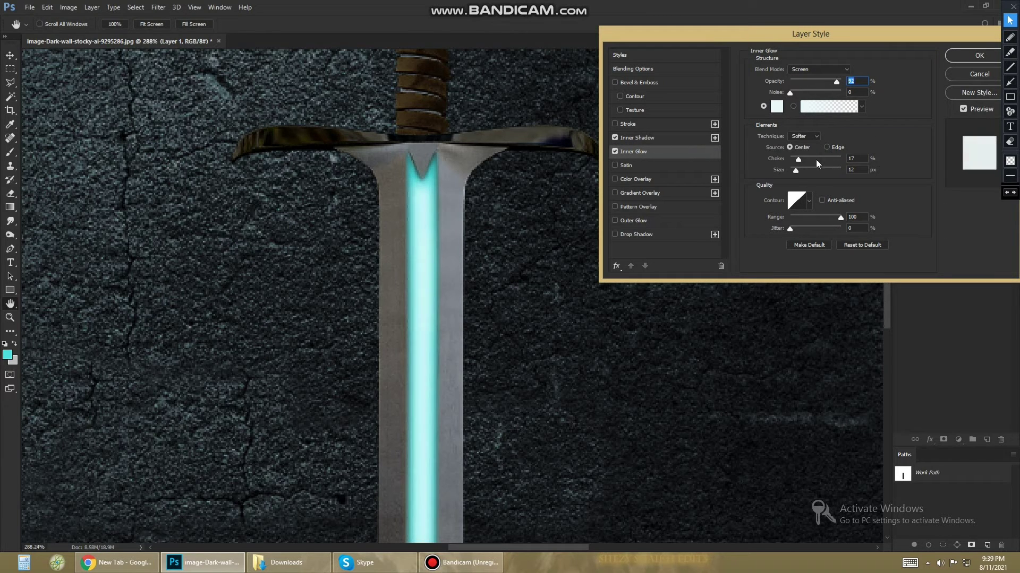
left_click_drag(797, 170, 794, 170)
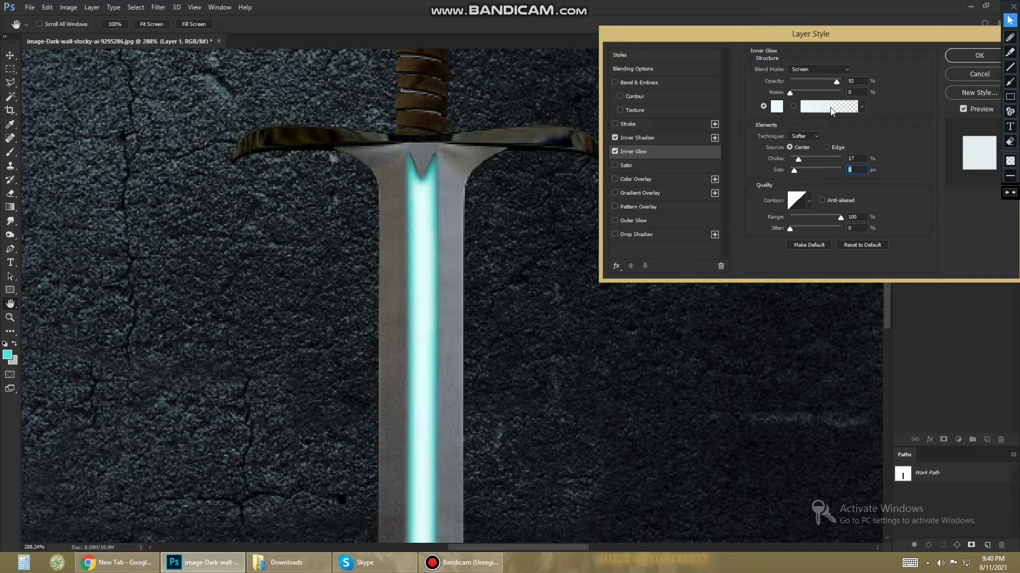
mouse_move(837, 81)
left_mouse_down()
mouse_move(848, 88)
mouse_move(833, 82)
left_mouse_up()
left_click(776, 106)
mouse_move(450, 170)
left_mouse_down()
mouse_move(503, 159)
mouse_move(394, 157)
left_mouse_up()
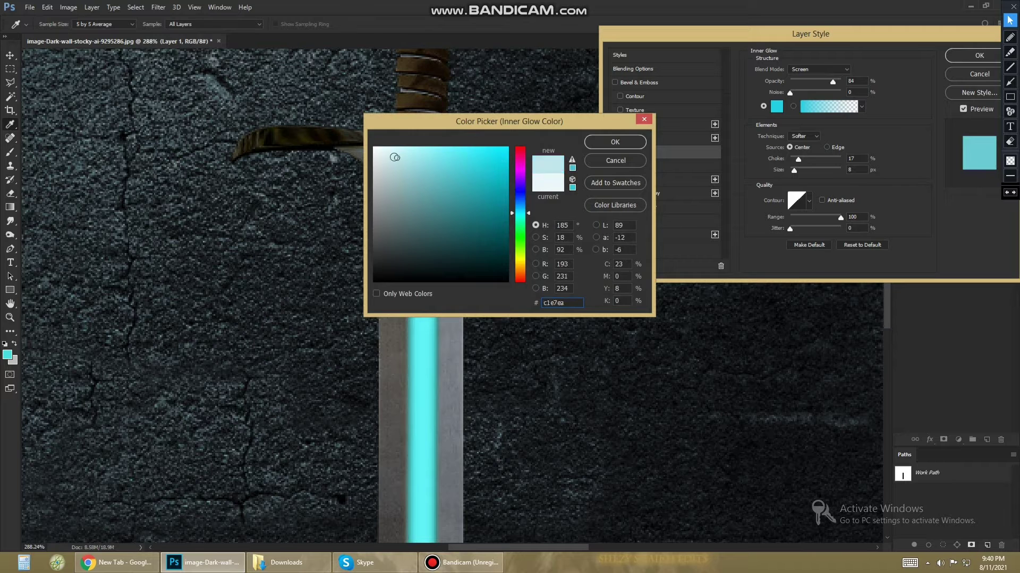
left_click(615, 142)
left_click_drag(835, 84, 837, 84)
left_click(776, 106)
left_click(614, 141)
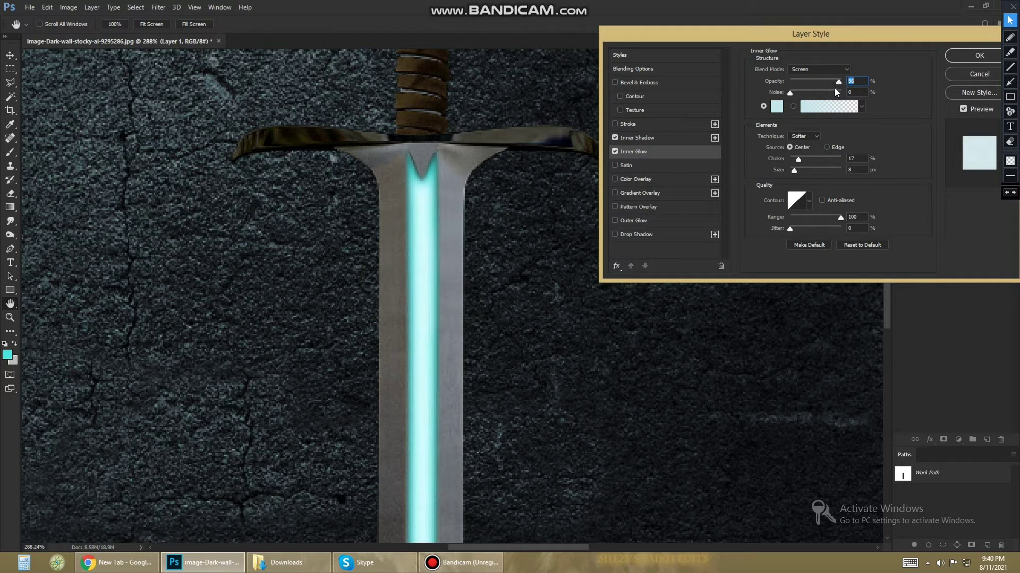
left_click(614, 220)
Enable Outer Glow on the groove layer and set its colour to cyan.
left_click(829, 106)
left_click(610, 148)
left_click(637, 221)
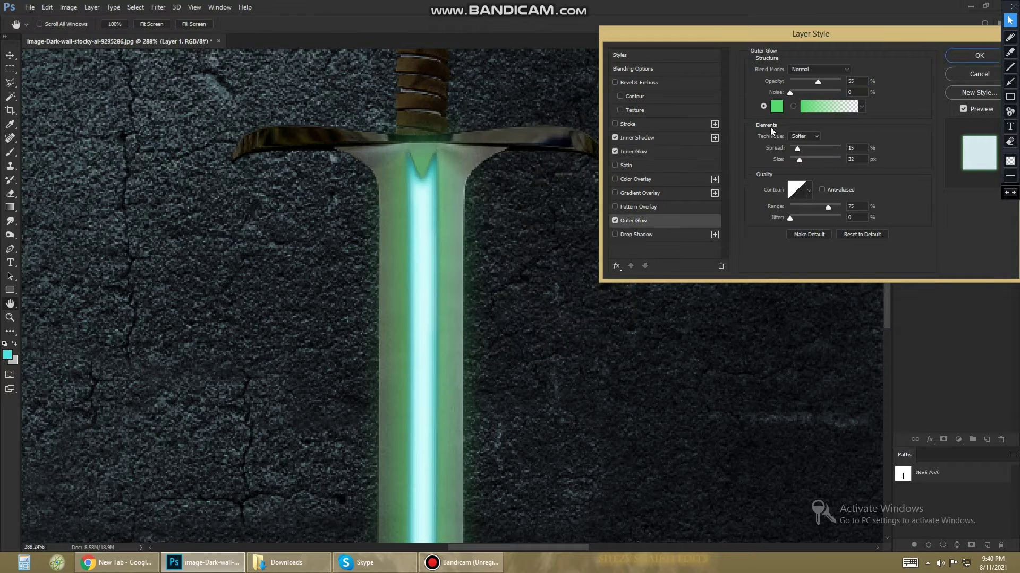
left_click(776, 106)
key("Return")
scroll(510, 209, "down", 5)
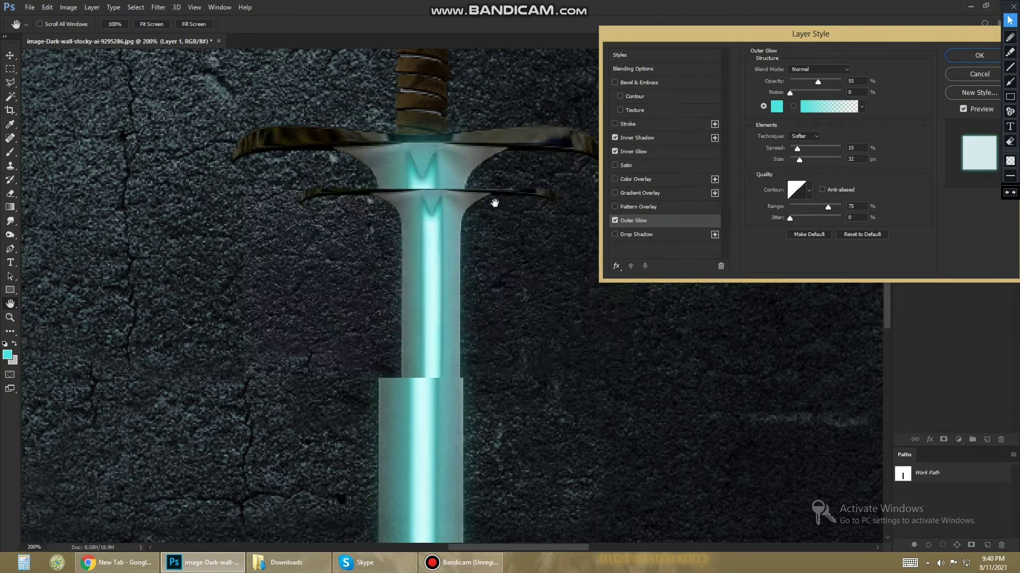
key("Return")
left_click_drag(454, 223, 456, 198)
Set the Outer Glow to 88% opacity, spread 15, size about 68, and apply it.
double_click(961, 111)
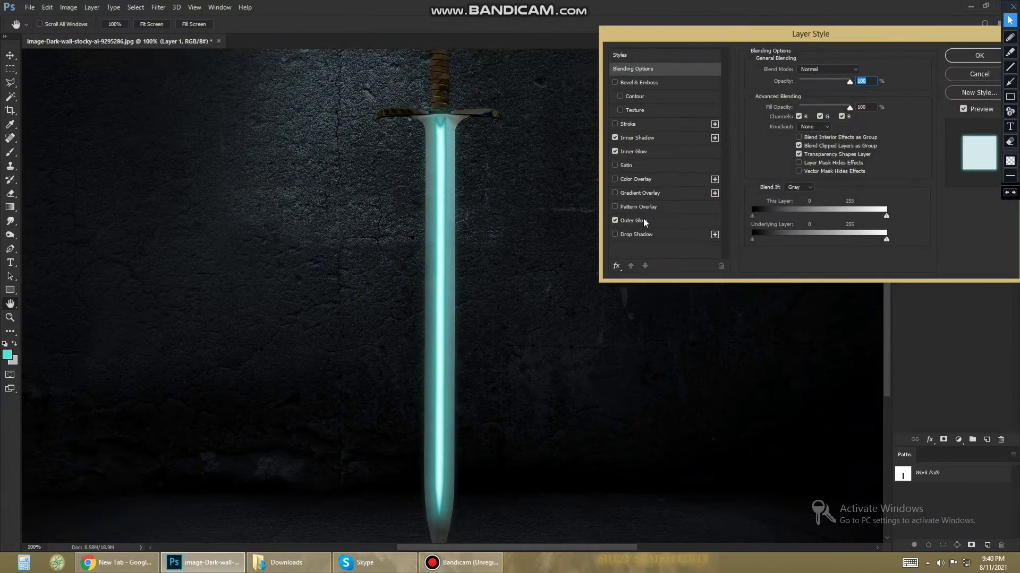
left_click(637, 220)
left_click_drag(823, 82, 831, 84)
left_click_drag(800, 159, 805, 159)
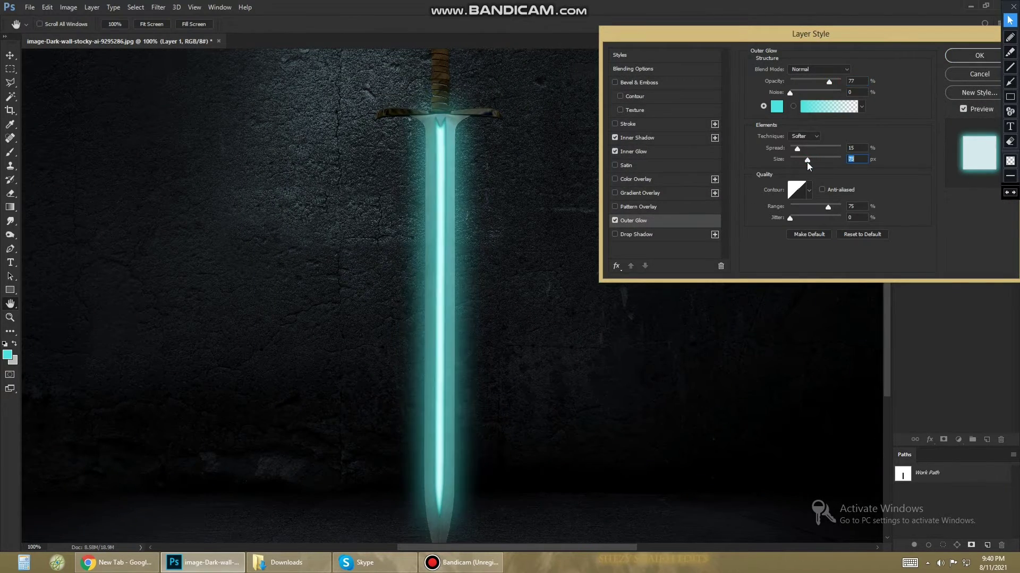
left_click_drag(831, 85, 835, 84)
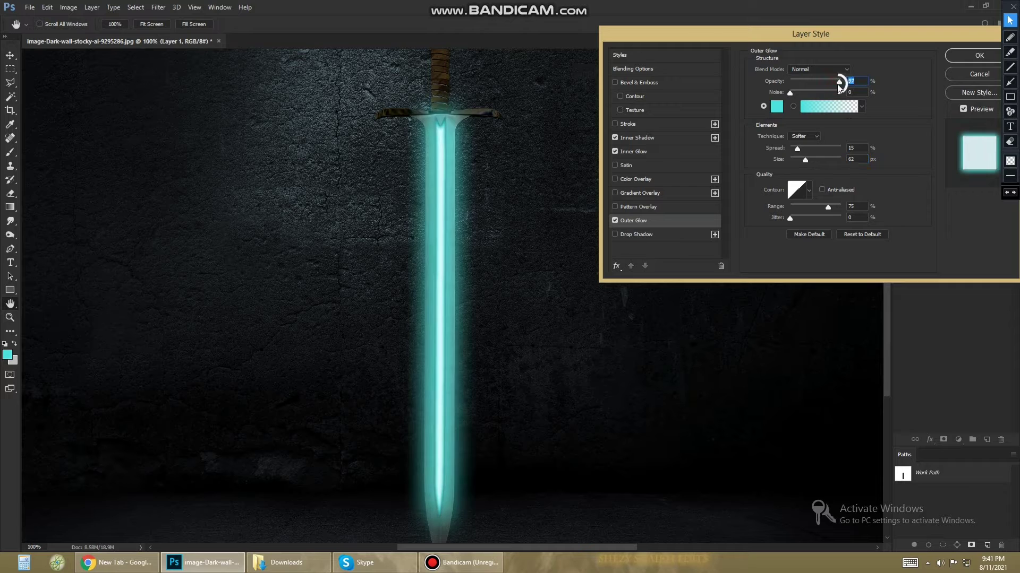
left_click_drag(805, 159, 806, 159)
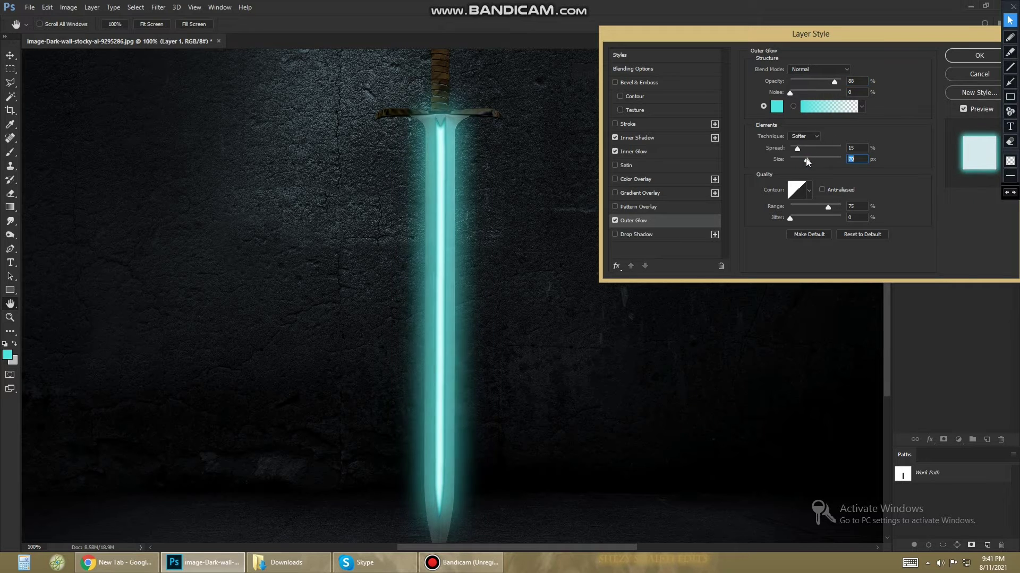
left_click_drag(535, 325, 542, 293)
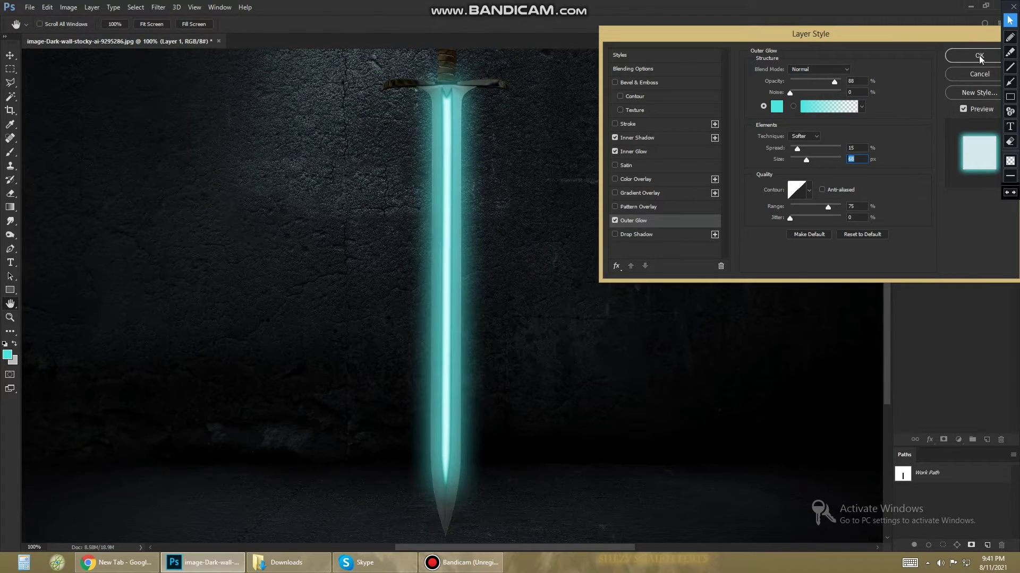
left_click(979, 56)
key("z")
scroll(579, 270, "down", 2)
Duplicate the glowing groove layer and move the copy down the blade.
key("ctrl+j")
key("ctrl+t")
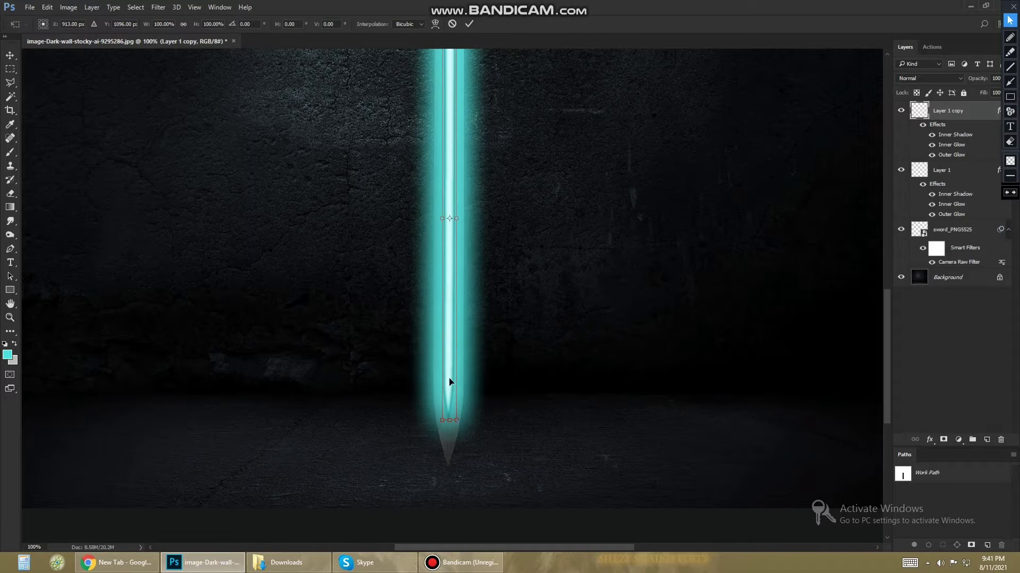
left_click_drag(453, 358, 454, 393)
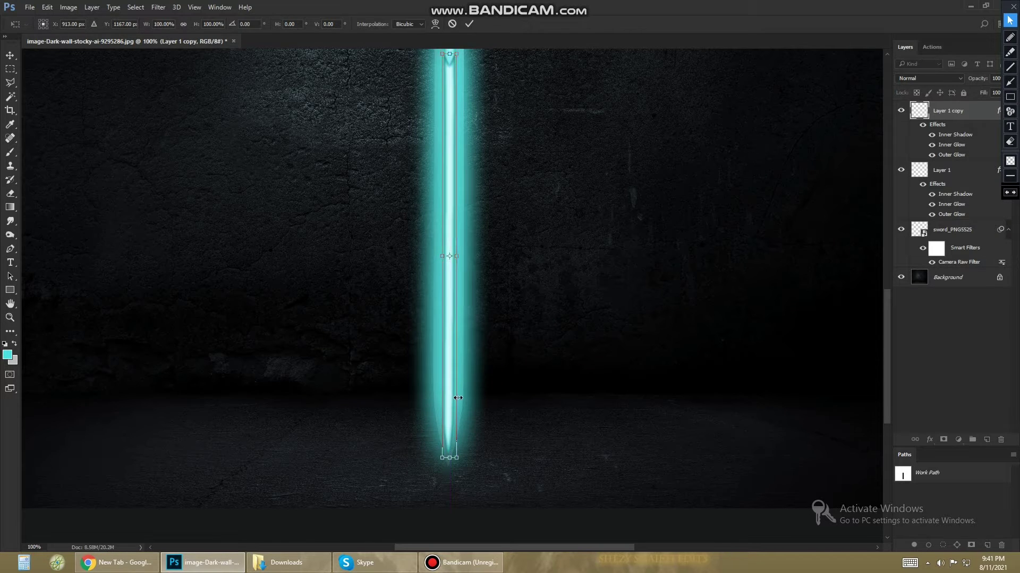
key("Return")
Give the copy an inverted mask and paint it back in with a soft brush near the tip.
left_click(943, 439)
key("ctrl+i")
key("b")
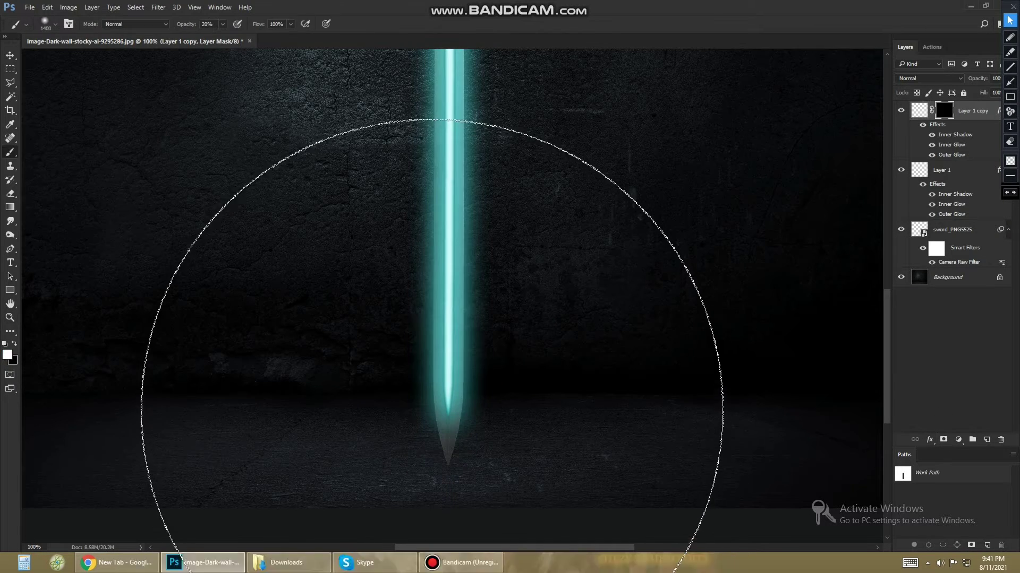
left_click_drag(433, 421, 437, 444)
left_click_drag(428, 387, 445, 422)
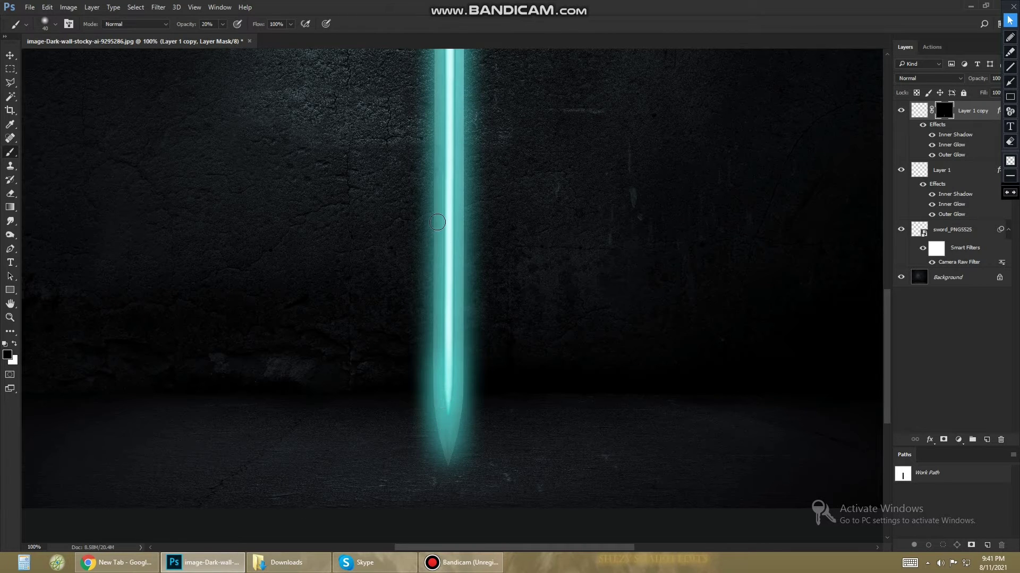
key("bracketright")
key("bracketright")
key("ctrl+0")
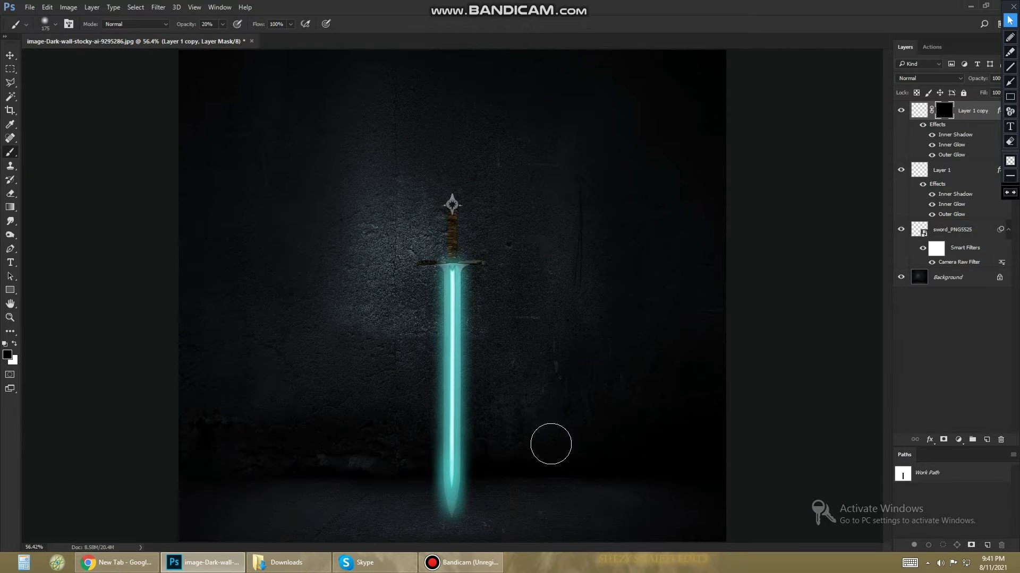
Fill a new layer with cyan and set its blend mode to Overlay.
left_click(986, 440)
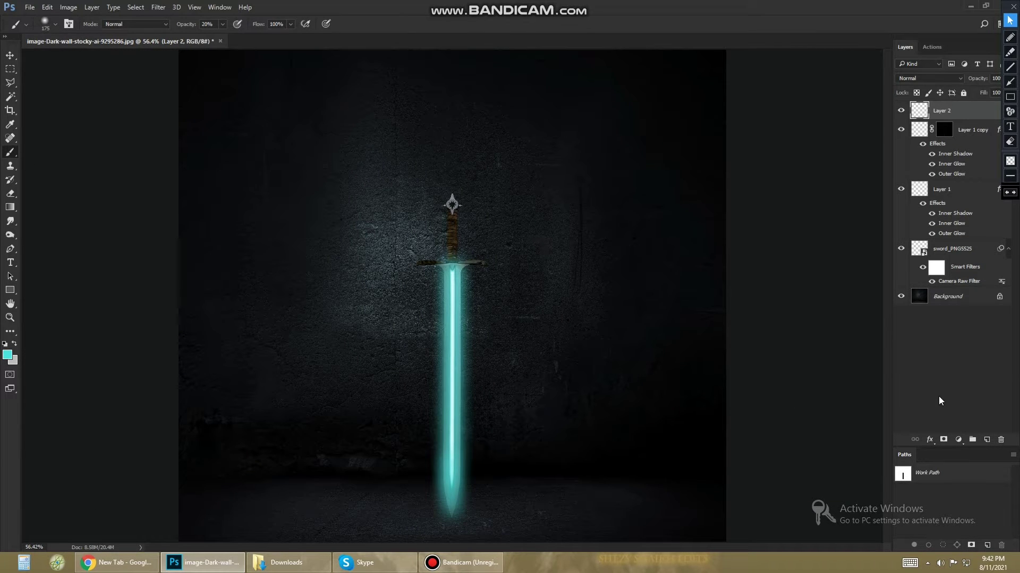
key("alt+BackSpace")
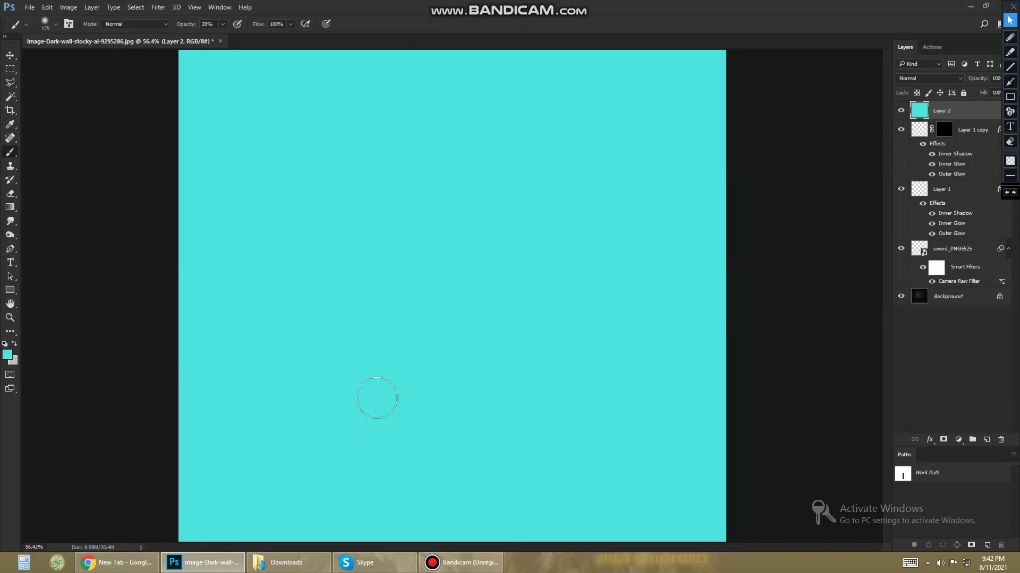
left_click(930, 78)
left_click(913, 108)
key("Down")
key("Down")
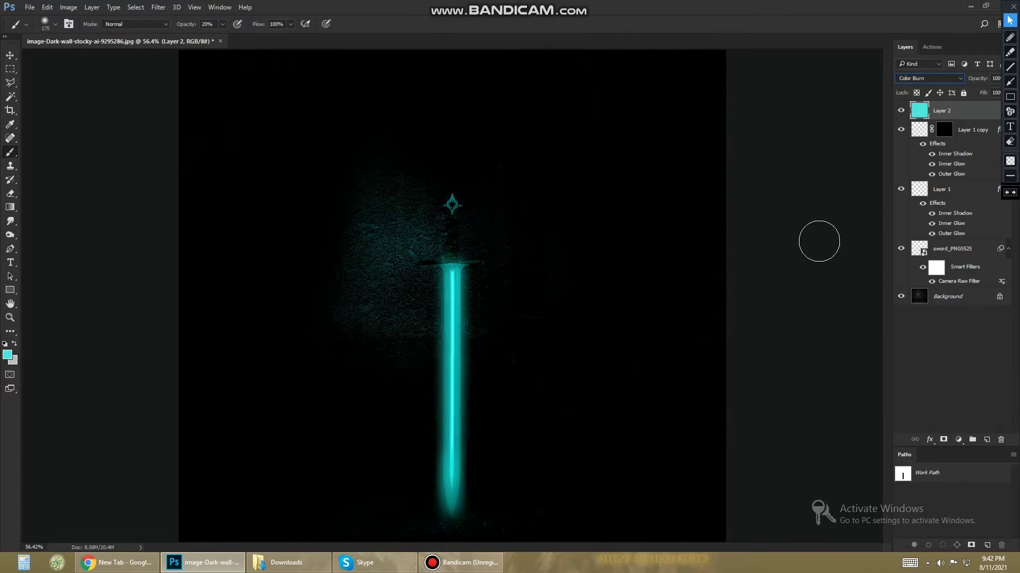
key("Down")
key("Down")
key("Down")
key("Down")
key("Down")
key("Down")
key("Down")
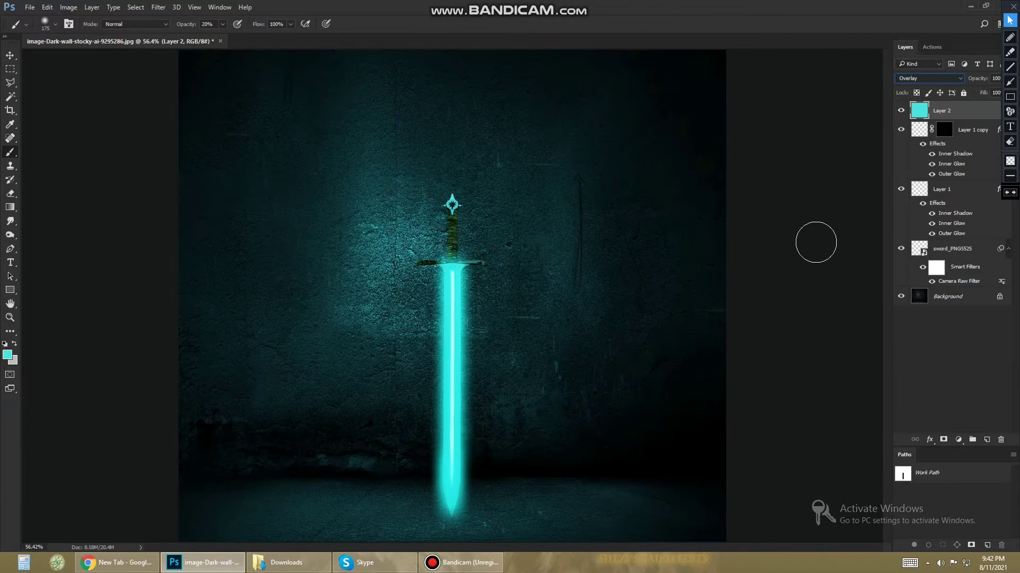
Mask the overlay hidden and paint it back at 30% over the floor and the wall around the sword.
left_click(943, 440, "alt")
key("ctrl+minus")
key("d")
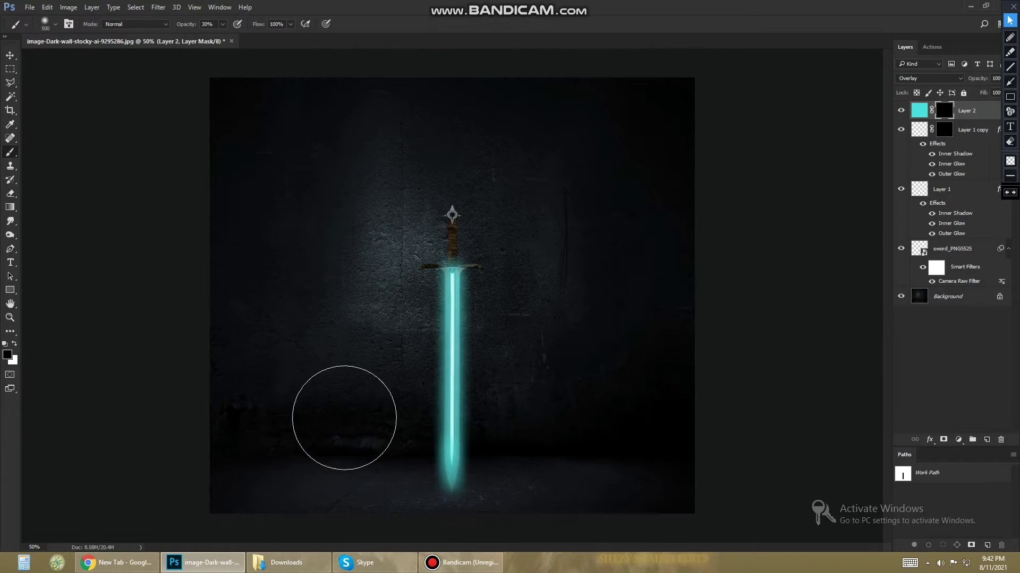
key("3")
mouse_move(320, 489)
left_mouse_down()
mouse_move(569, 490)
mouse_move(265, 496)
left_mouse_up()
key("bracketleft")
key("bracketleft")
key("bracketleft")
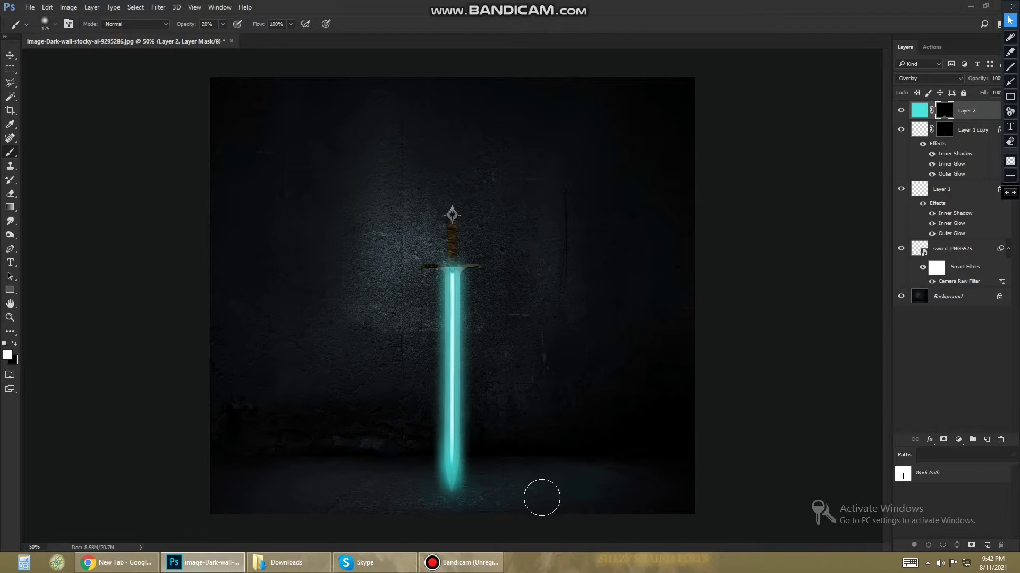
key("bracketright")
key("bracketright")
key("bracketright")
mouse_move(370, 398)
left_mouse_down()
mouse_move(433, 267)
mouse_move(537, 417)
mouse_move(435, 211)
left_mouse_up()
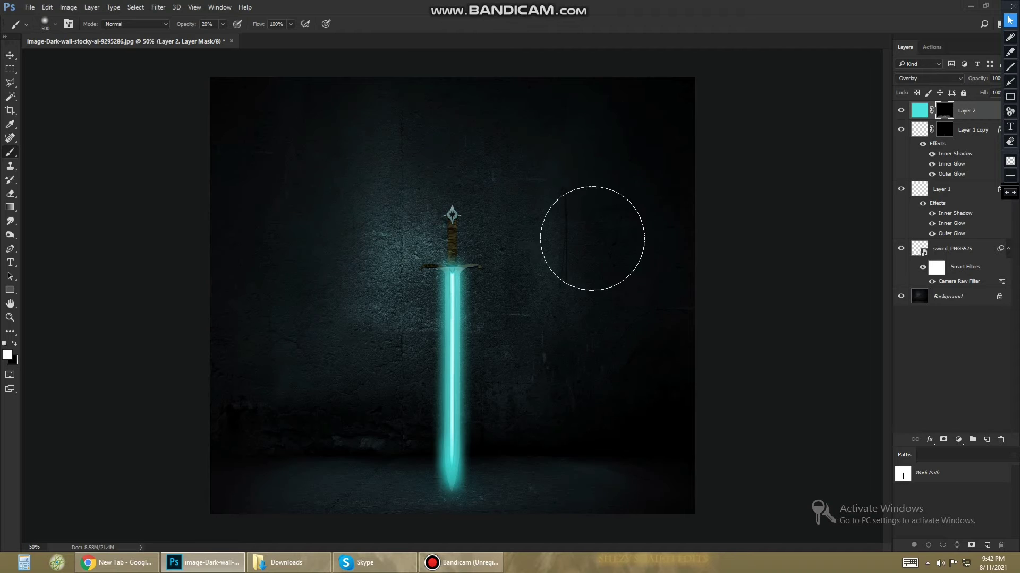
key("bracketleft")
key("bracketleft")
key("bracketleft")
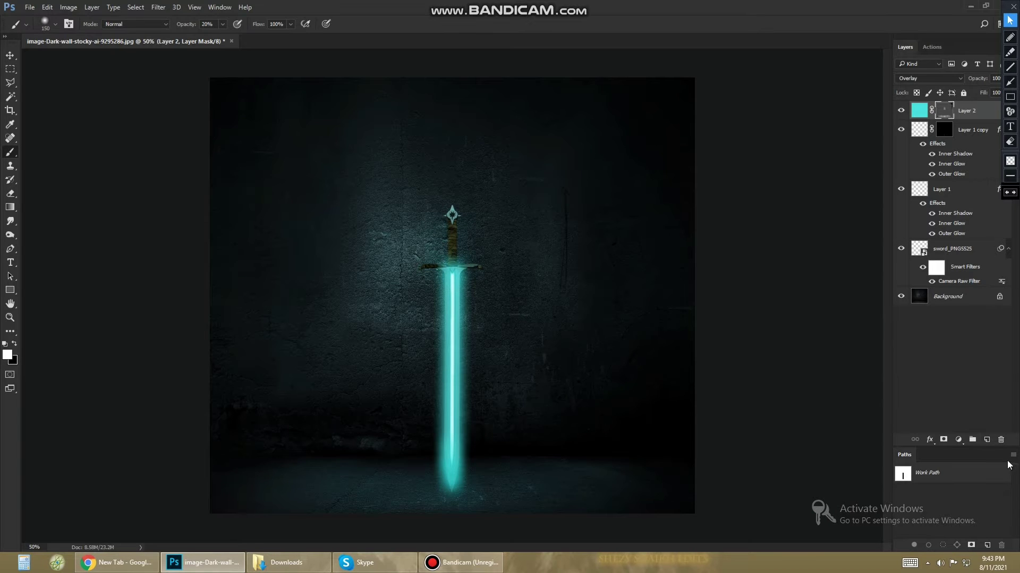
Add a new cyan-filled layer in Screen blend mode and hide it with a black mask.
left_click(986, 440)
key("alt+BackSpace")
left_click(930, 79)
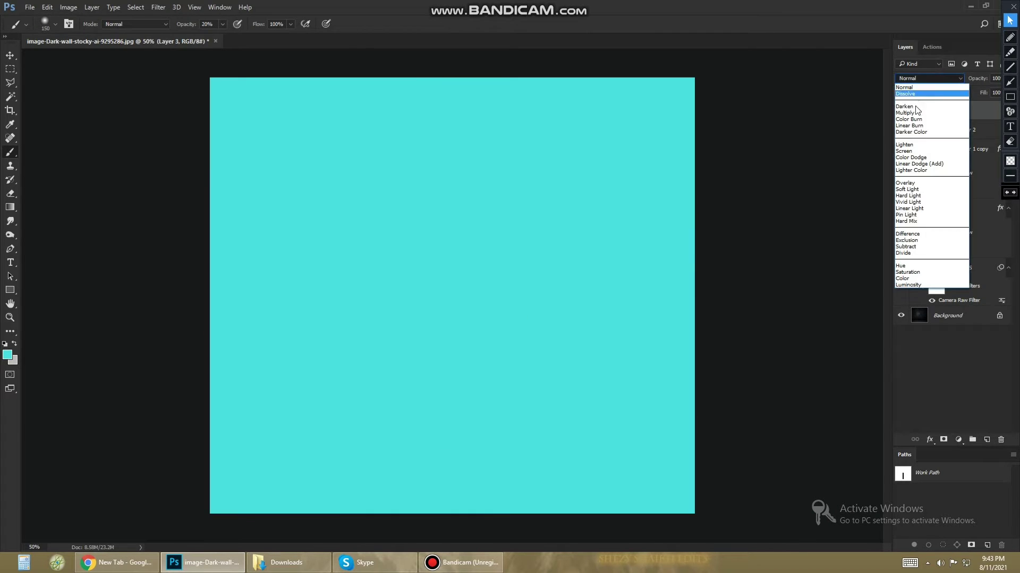
left_click(913, 114)
key("Down")
key("Down")
key("Down")
key("Down")
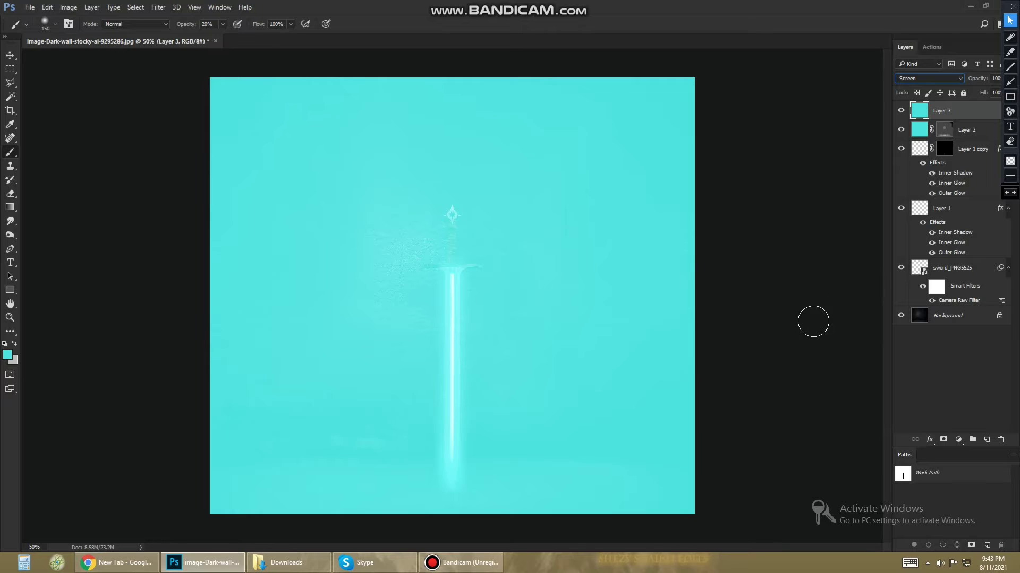
left_click(944, 440, "alt")
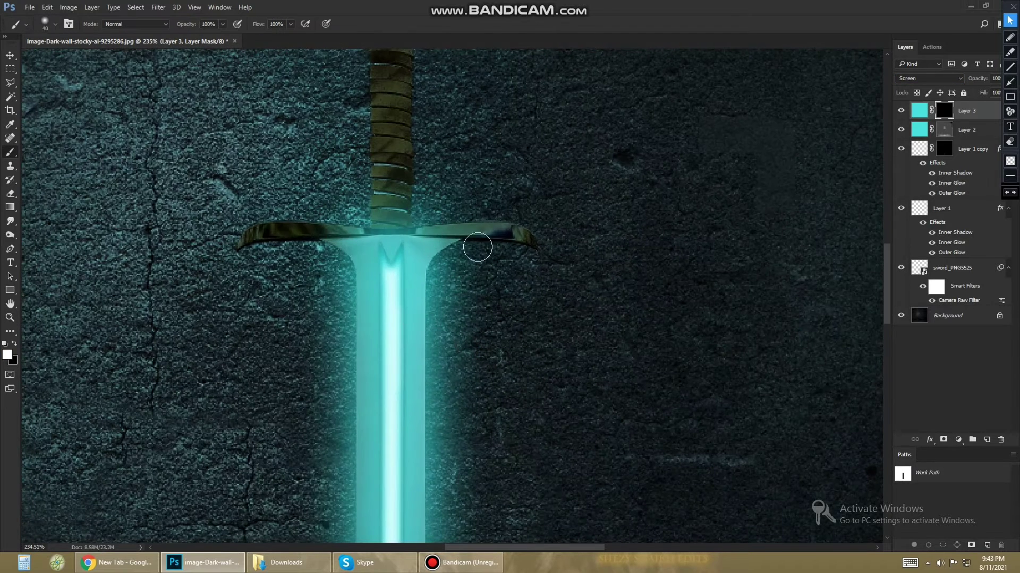
Paint white glow along the crossguard's lower edges, limited to the sword outline selection.
left_click(503, 240, "shift")
left_click(919, 268, "ctrl")
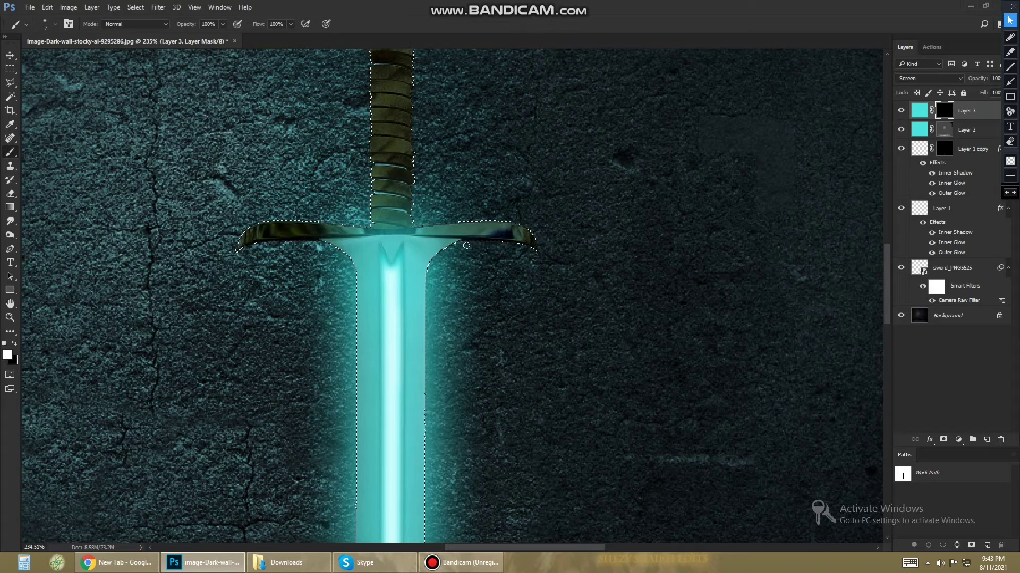
left_click_drag(499, 242, 534, 249)
key("x")
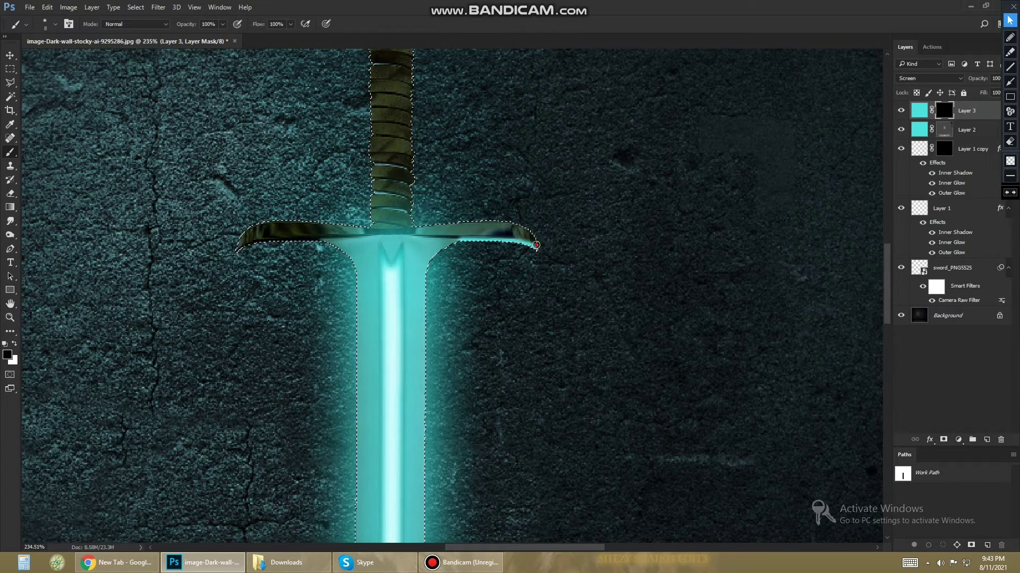
key("x")
left_click_drag(355, 246, 240, 248)
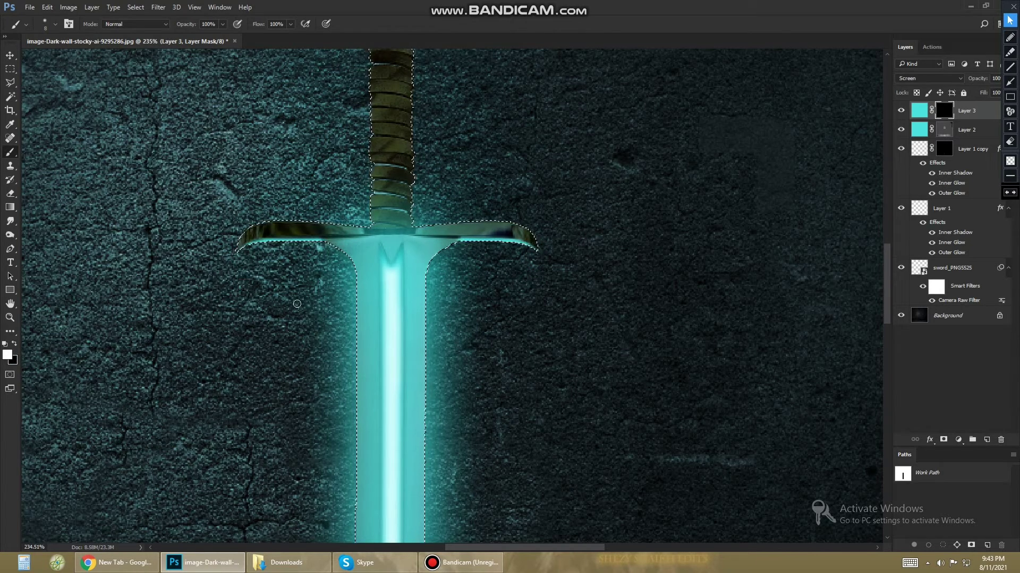
left_click_drag(330, 245, 452, 247)
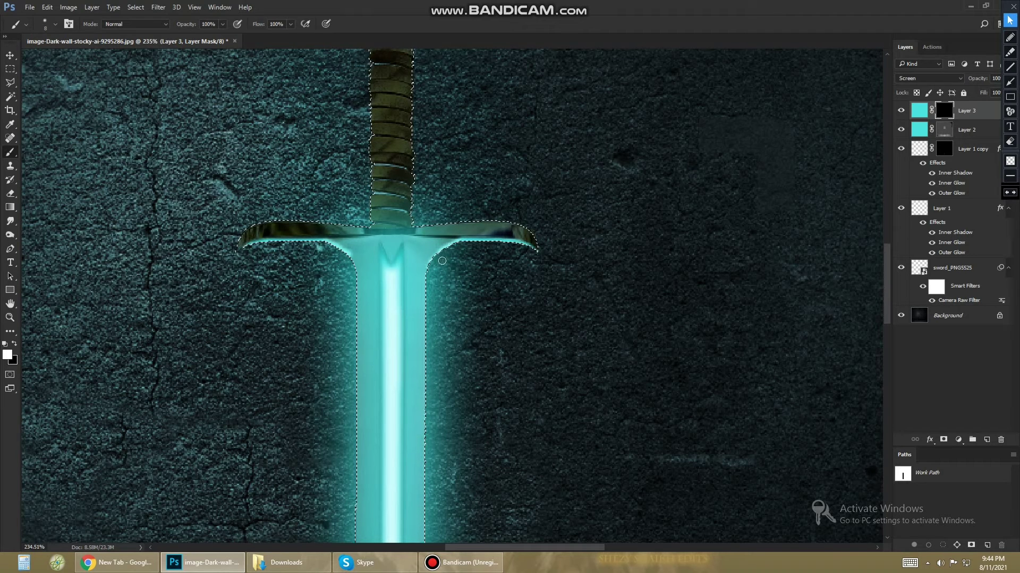
key("ctrl+d")
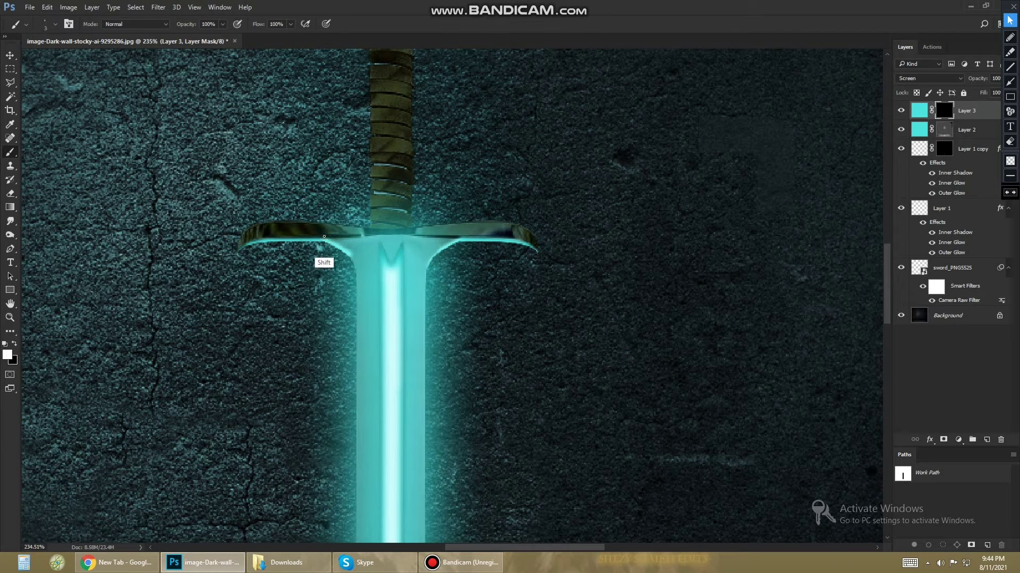
Add short, straight glow strokes out to the crossguard tip, undoing a stray stroke on the grip.
left_click_drag(324, 237, 322, 240)
left_click(499, 240, "shift")
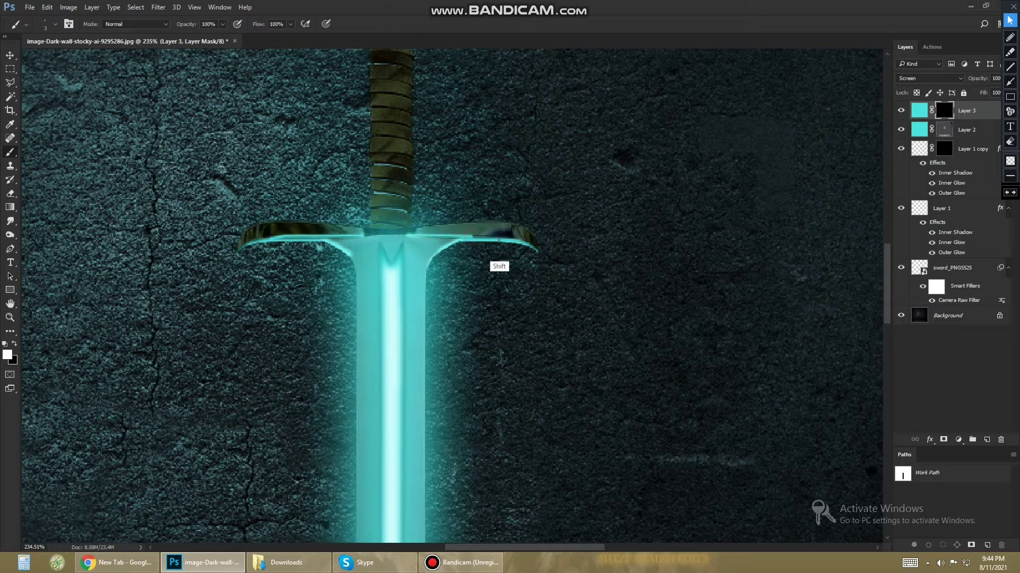
key("shift")
left_click(285, 152)
scroll(118, 362, "up", 3)
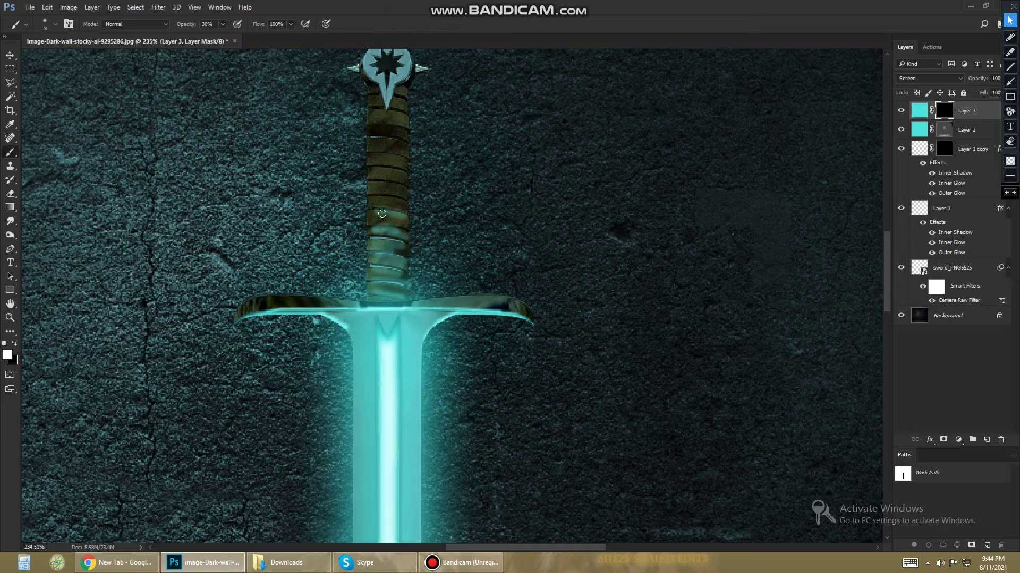
left_click_drag(373, 187, 396, 242)
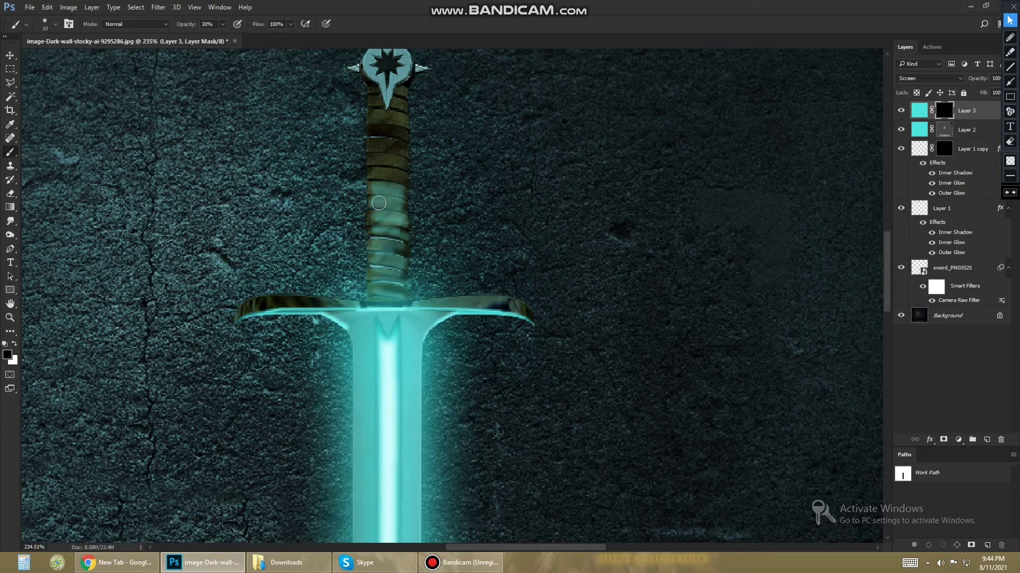
key("ctrl+z")
key("bracketright")
key("bracketright")
key("bracketright")
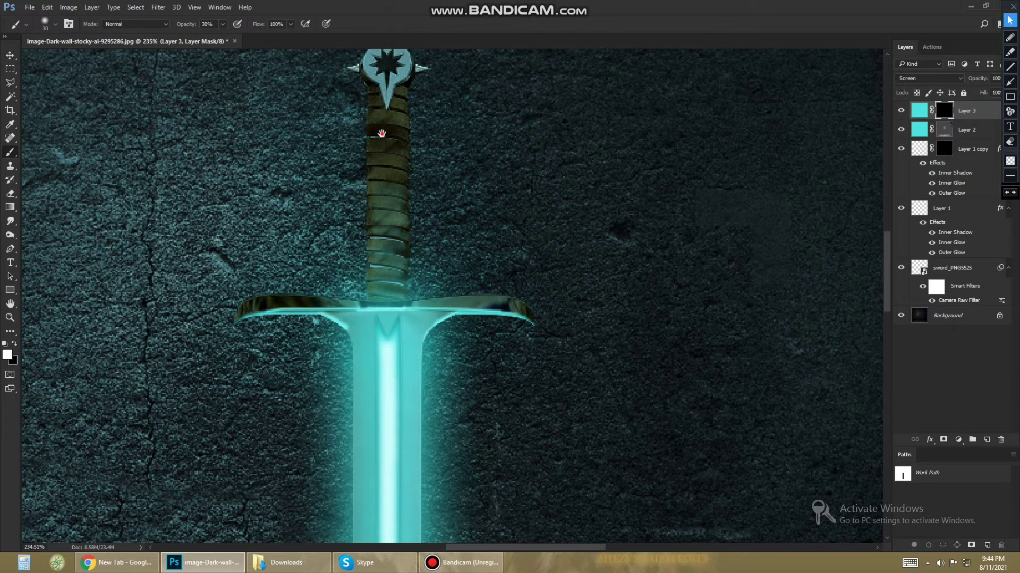
left_click_drag(381, 133, 370, 190)
key("bracketleft")
key("bracketleft")
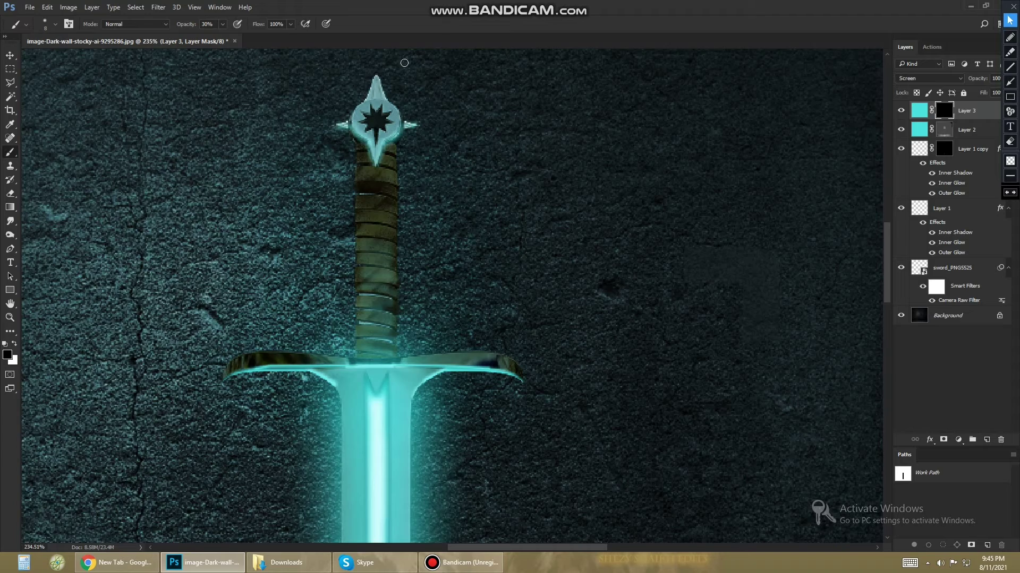
key("ctrl+minus")
key("ctrl+minus")
key("ctrl+minus")
Set the glow layer to 60% opacity, fit the image on screen and return to Layer 2's mask.
key("v")
key("6")
key("z")
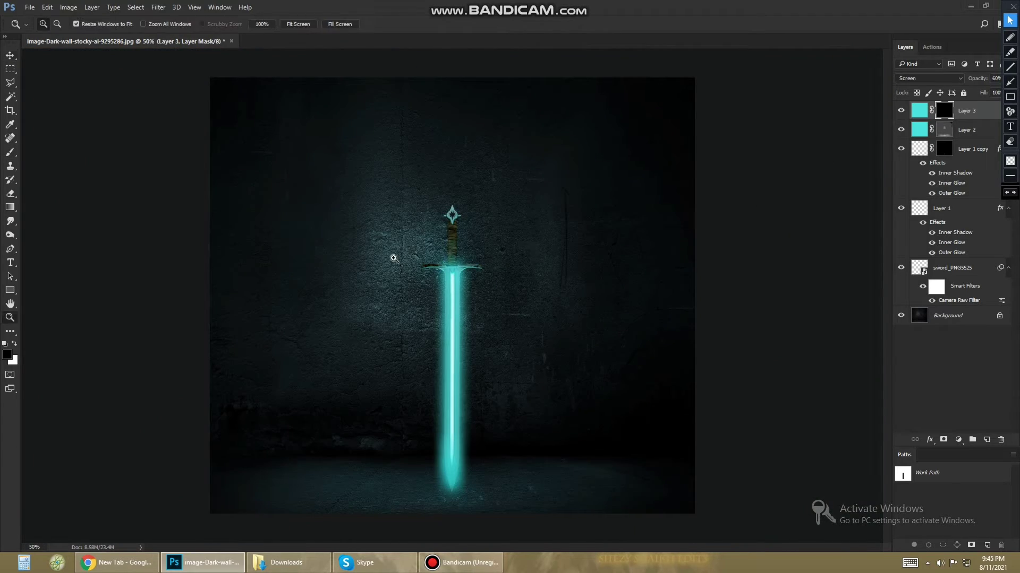
left_click(481, 236)
key("ctrl+0")
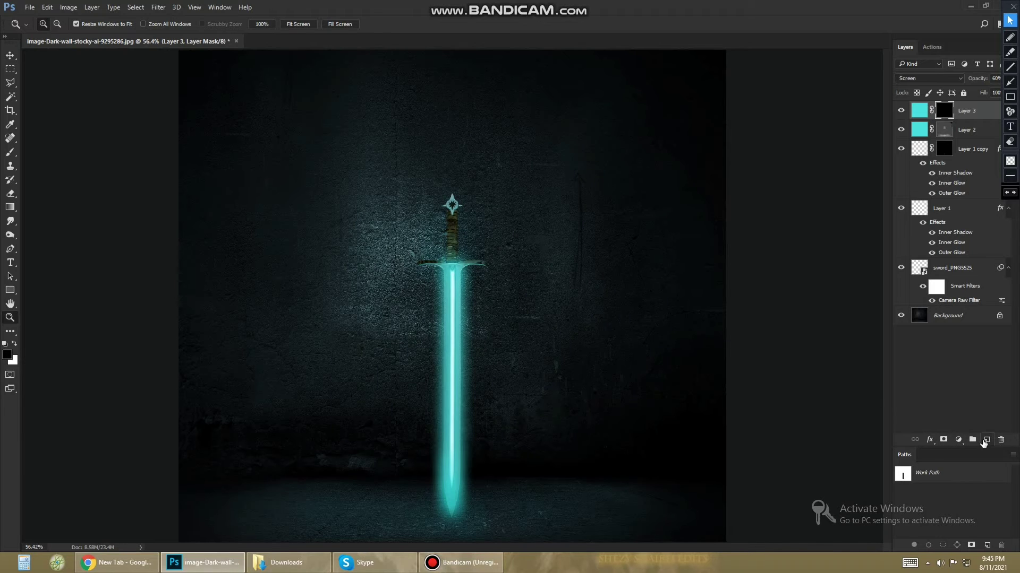
left_click(944, 130)
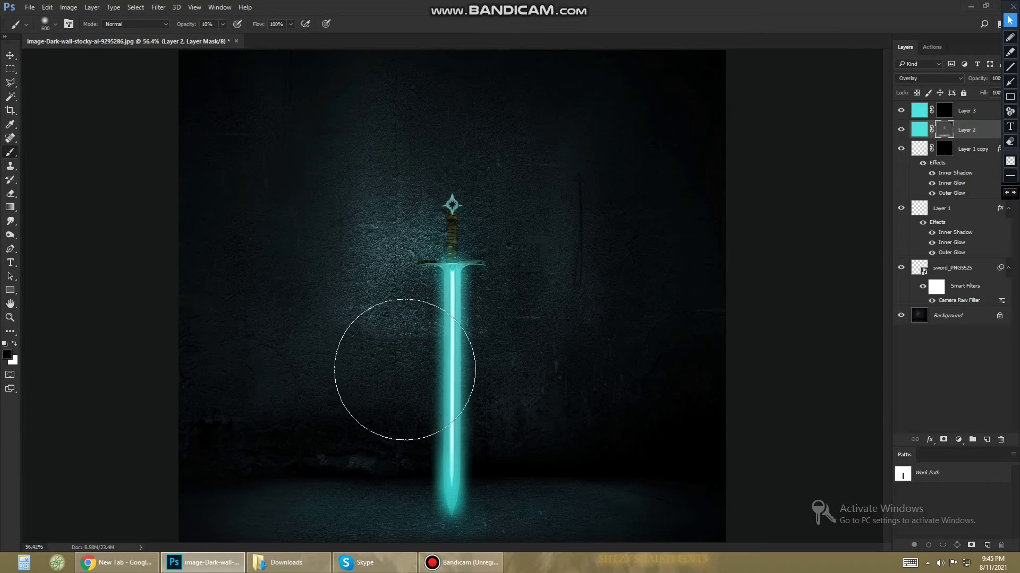
key("x")
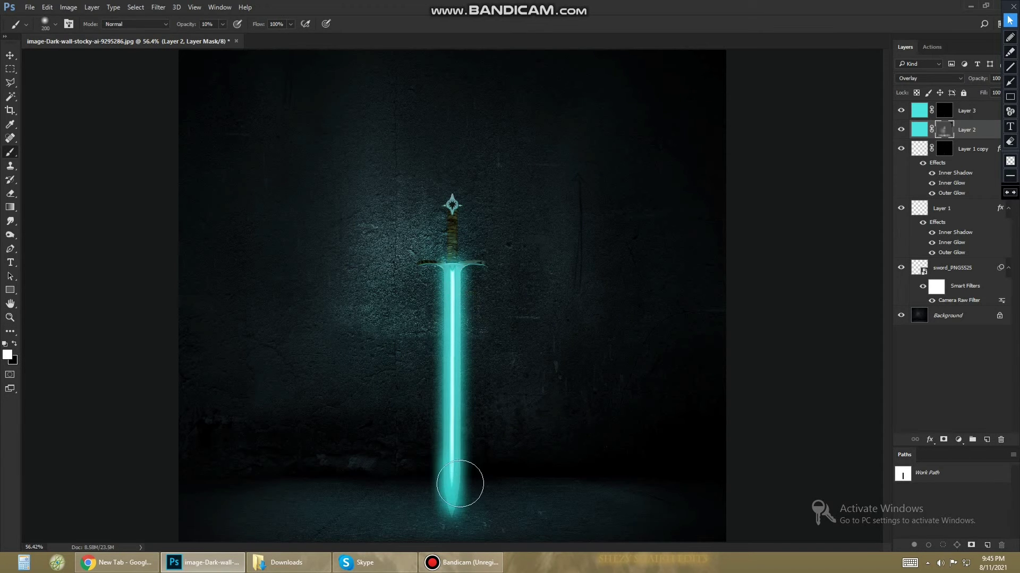
left_click(313, 522)
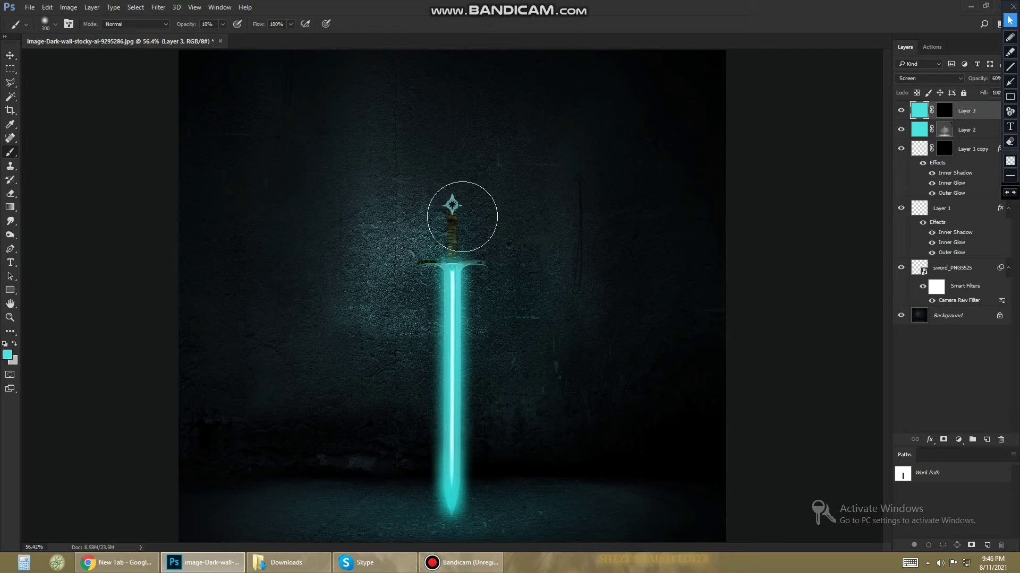
Type the title 'THUNDER SWORD' above the sword, then enlarge and centre it.
key("t")
left_click(362, 137)
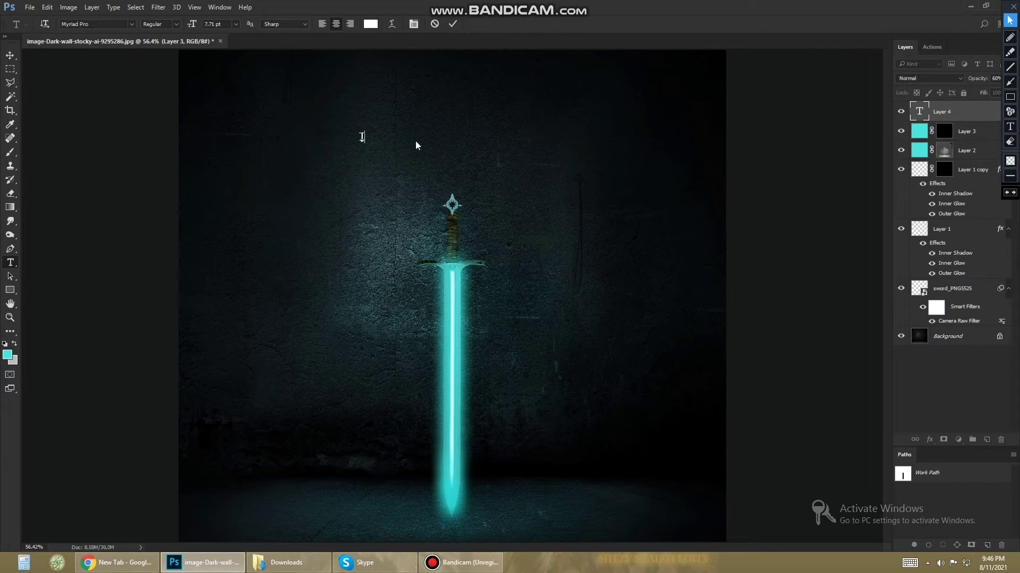
type("Thu")
key("BackSpace")
key("BackSpace")
key("BackSpace")
type("THU")
type("NDER SWORD")
left_click(452, 24)
key("ctrl+t")
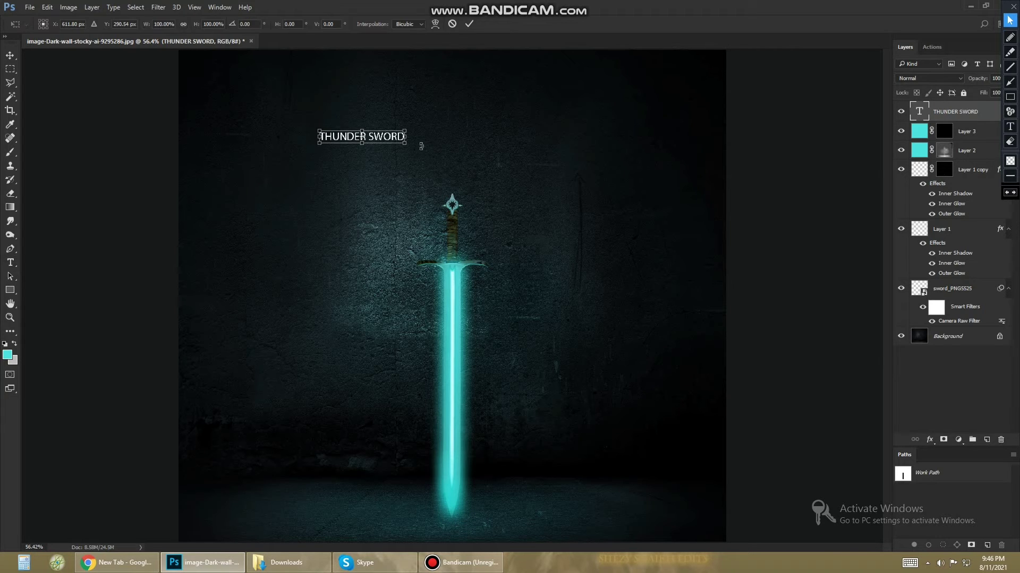
left_click_drag(421, 146, 481, 153)
left_click_drag(372, 139, 457, 147)
key("Return")
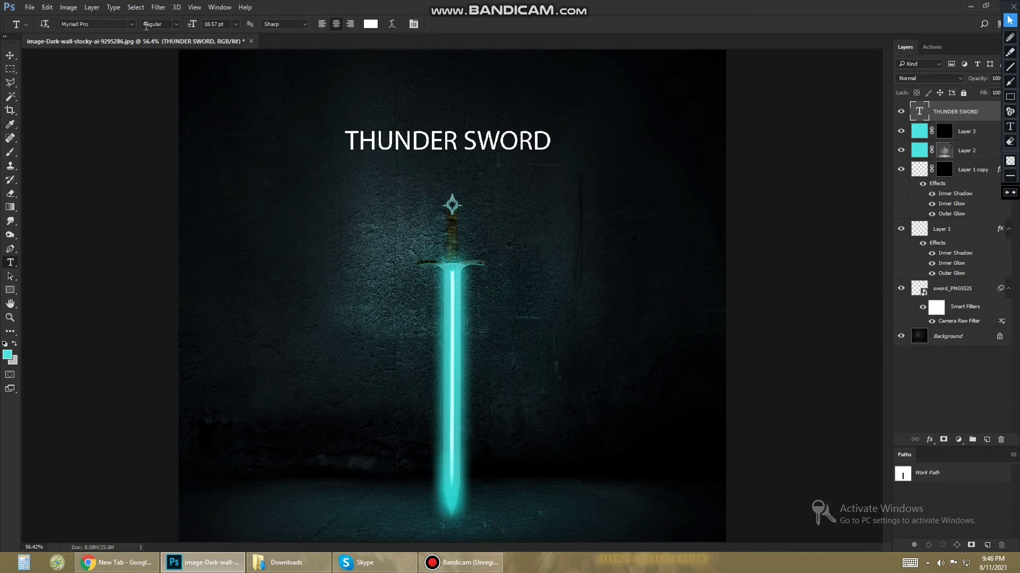
Switch the title font to Mongolian Baiti, scale it to about 140% and fill it cyan.
left_click(131, 24)
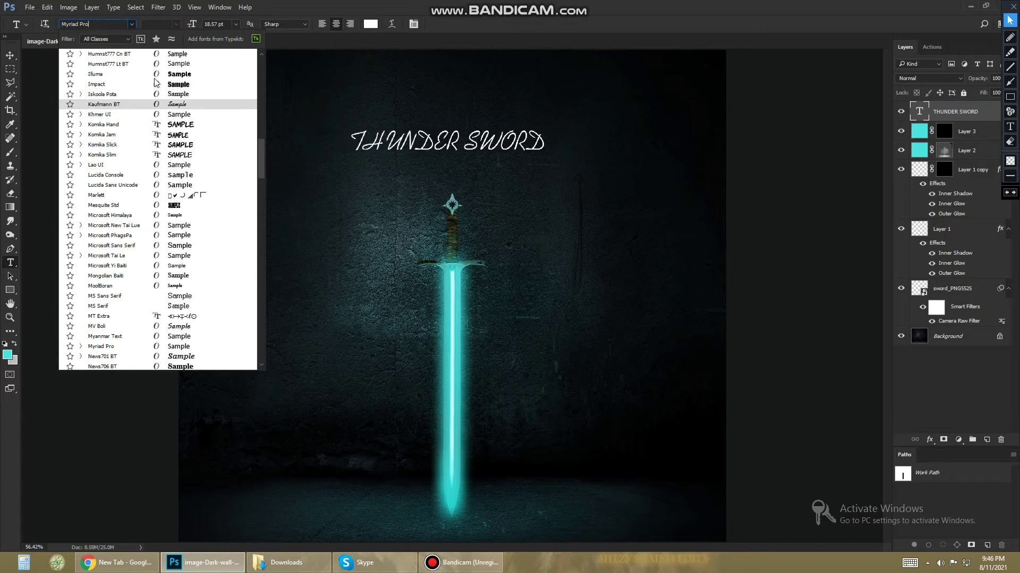
key("Up")
key("Down")
key("Down")
key("Down")
key("Down")
key("Down")
key("Down")
key("Down")
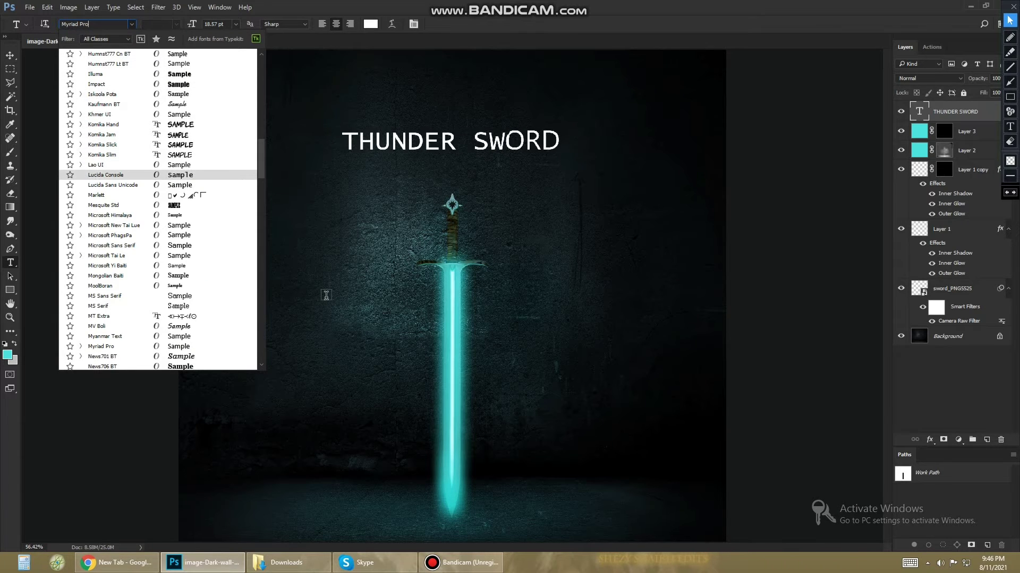
key("Down")
key("Down")
key("Down")
key("Down")
key("Down")
key("Down")
key("Down")
key("Down")
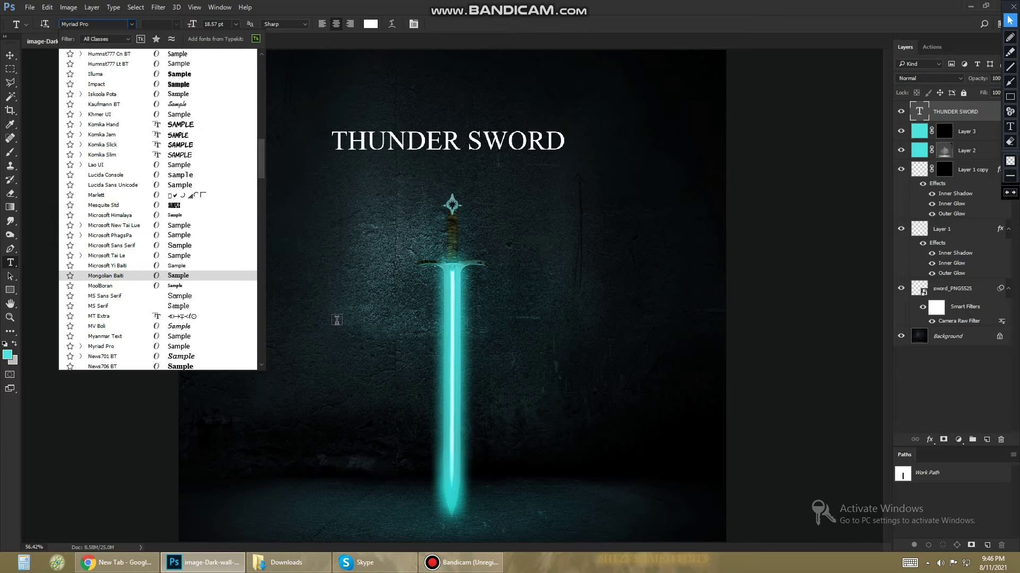
key("Return")
key("ctrl+t")
left_click_drag(565, 158, 619, 197)
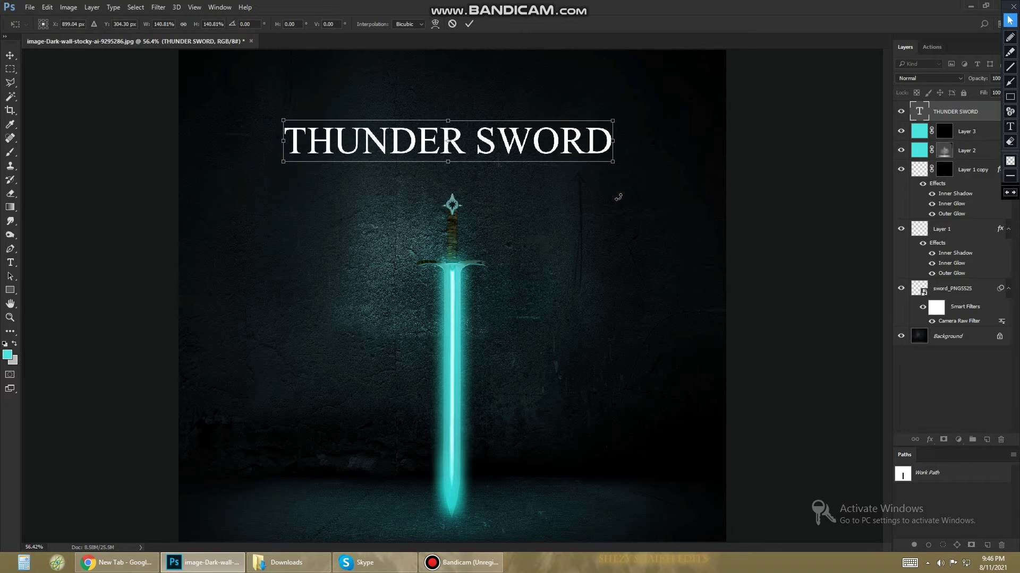
key("Return")
key("alt+BackSpace")
Add an Inner Shadow to the title with adjusted size and lowered opacity.
double_click(977, 112)
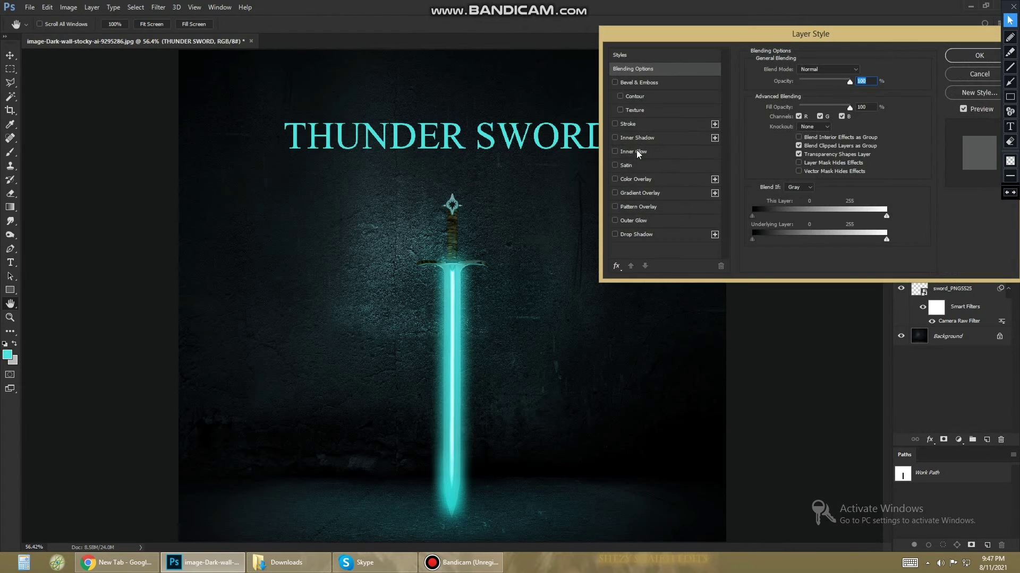
left_click(615, 138)
left_click_drag(796, 141, 798, 142)
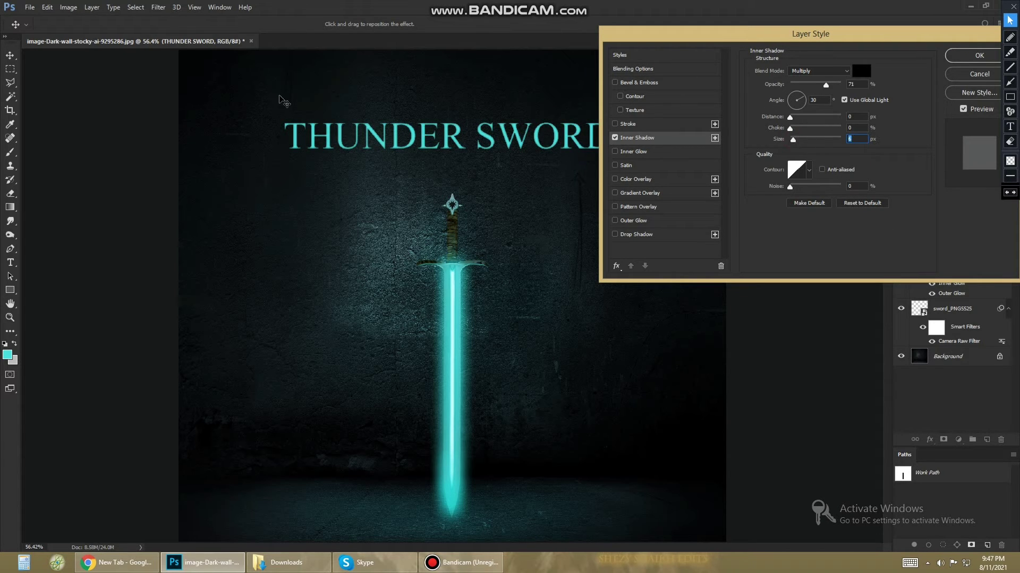
left_click_drag(280, 99, 357, 153)
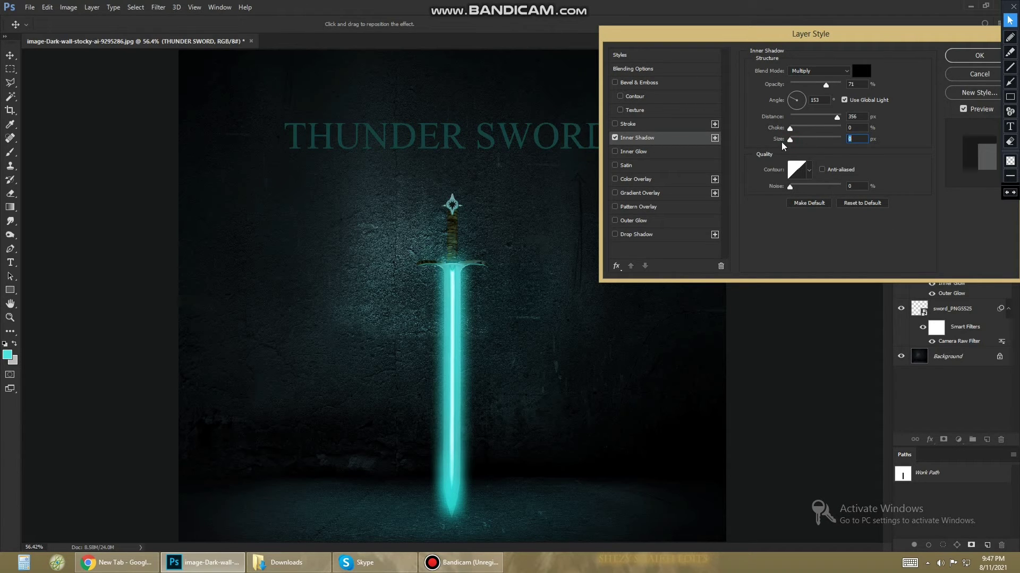
left_click_drag(789, 139, 794, 139)
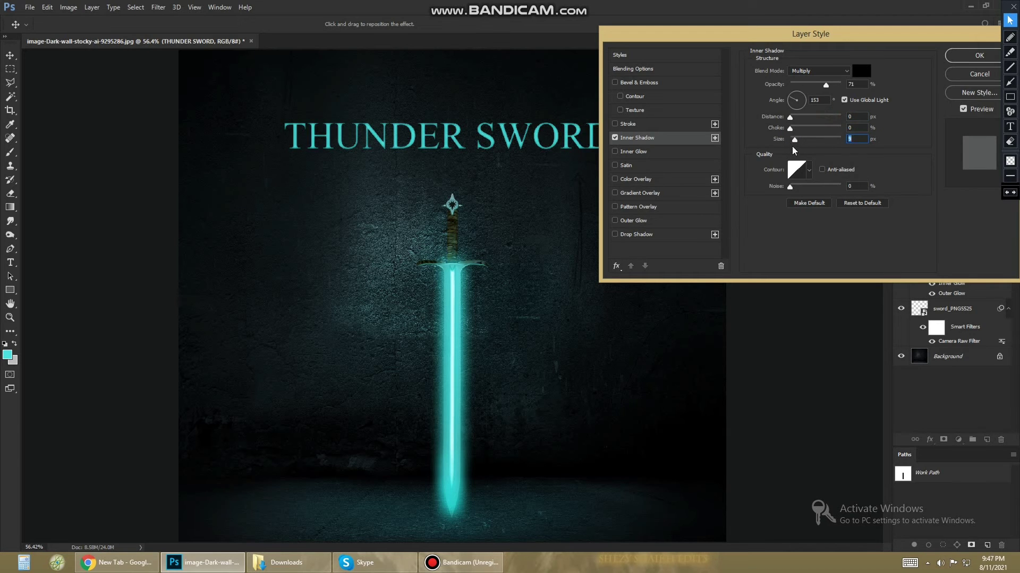
left_click_drag(826, 85, 826, 85)
left_click_drag(795, 140, 798, 154)
Add a lower-opacity Inner Glow and a cyan Outer Glow at 24% opacity, 92% range.
left_click(615, 152)
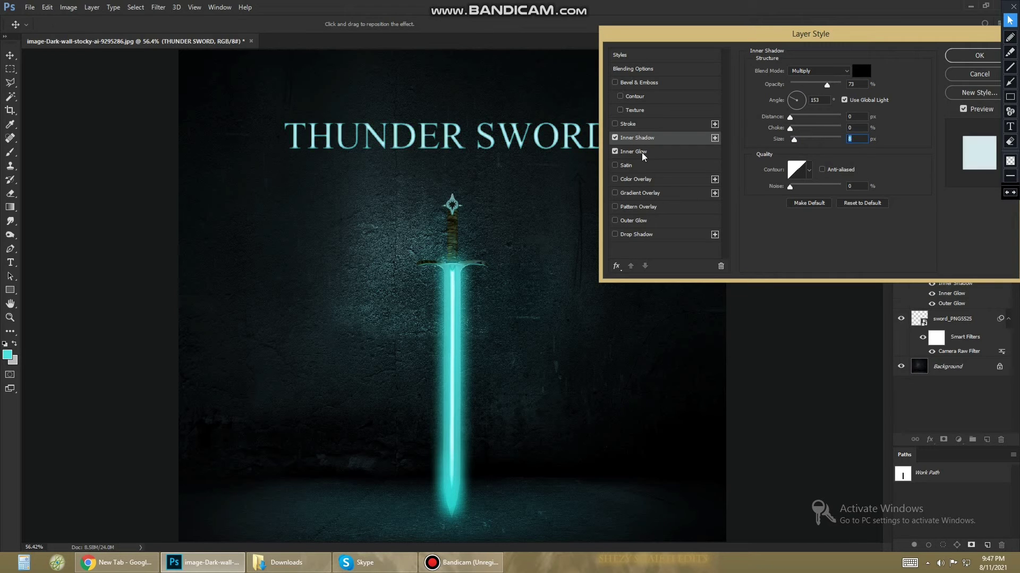
left_click_drag(807, 82, 799, 82)
left_click(616, 220)
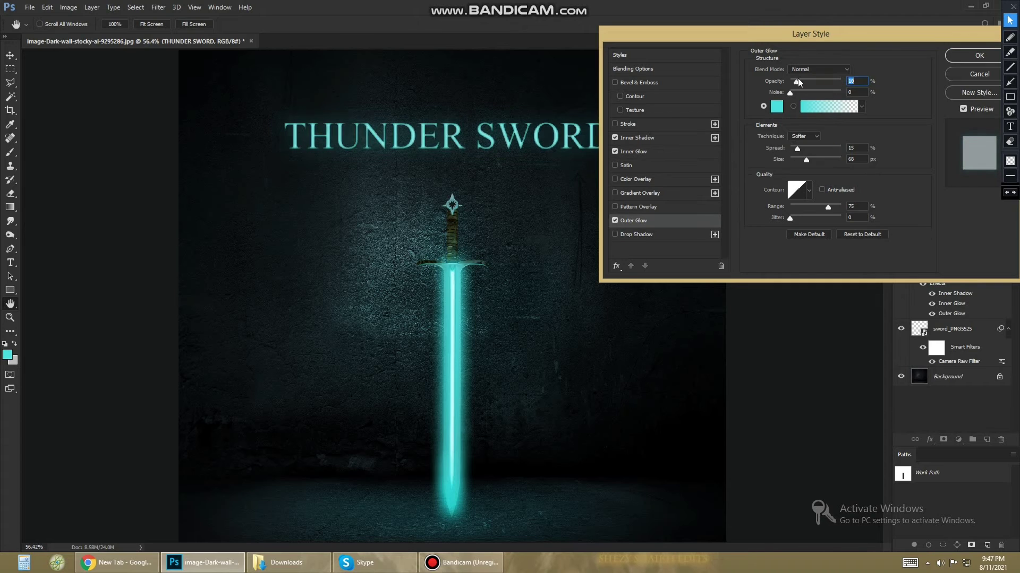
mouse_move(807, 160)
left_mouse_down()
mouse_move(796, 159)
mouse_move(805, 165)
left_mouse_up()
left_click_drag(801, 82, 803, 82)
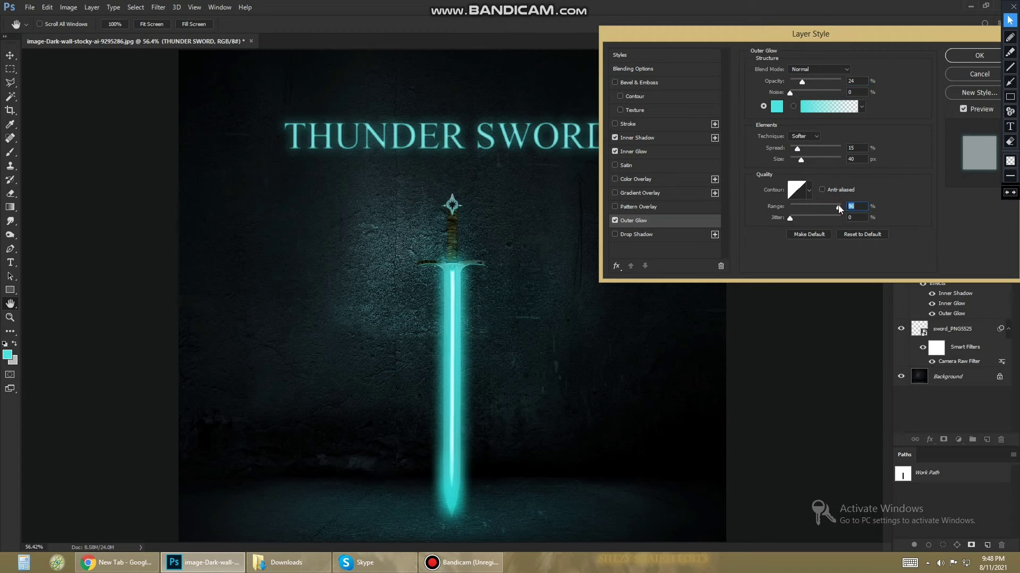
left_click_drag(838, 205, 837, 205)
left_click(972, 56)
key("ctrl+minus")
key("ctrl+minus")
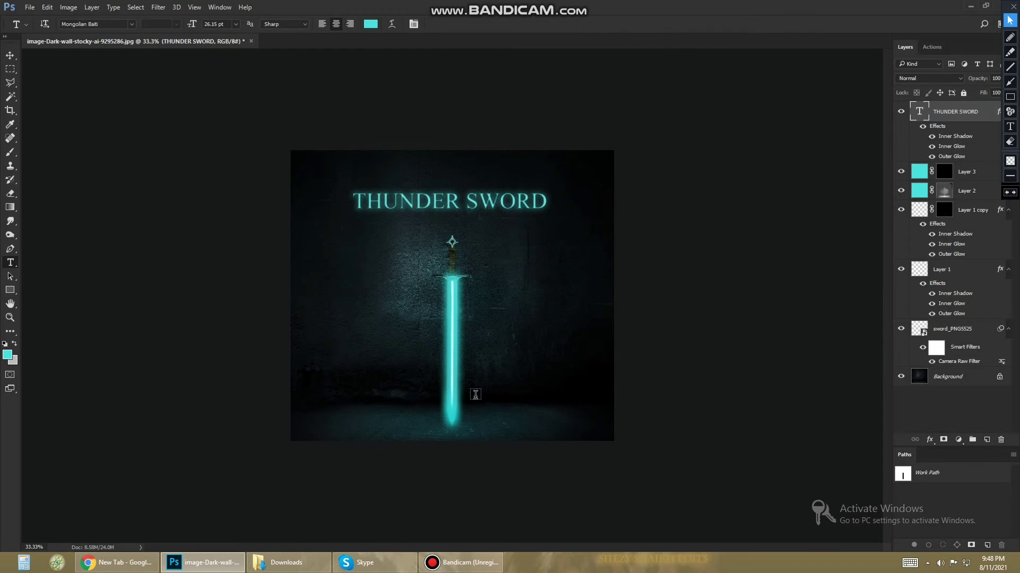
On a new layer, stamp a lightning bolt beside the blade with a smaller lightning brush.
key("ctrl+shift+alt+n")
key("b")
left_click(55, 24)
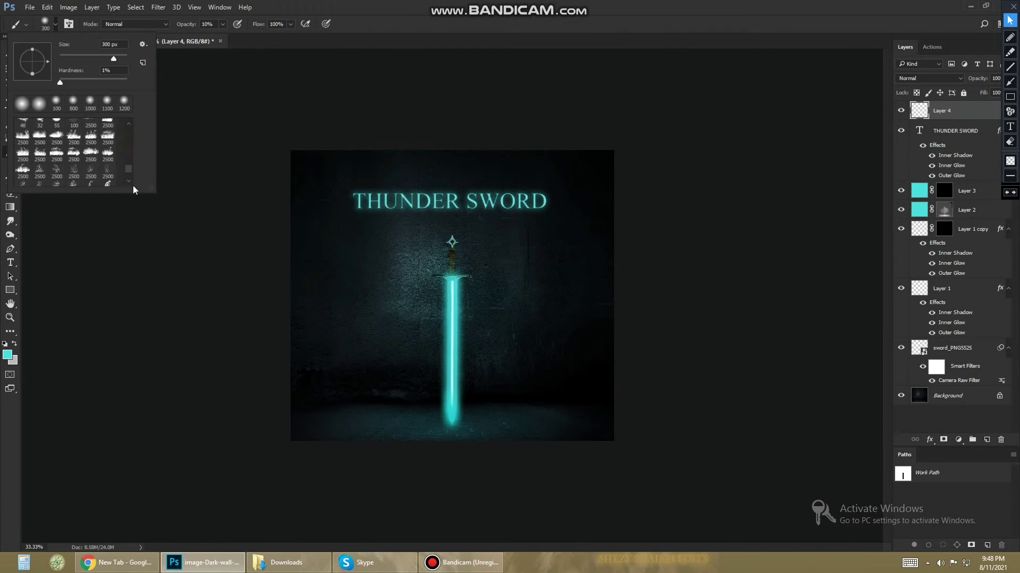
scroll(82, 156, "down", 3)
left_click(431, 291)
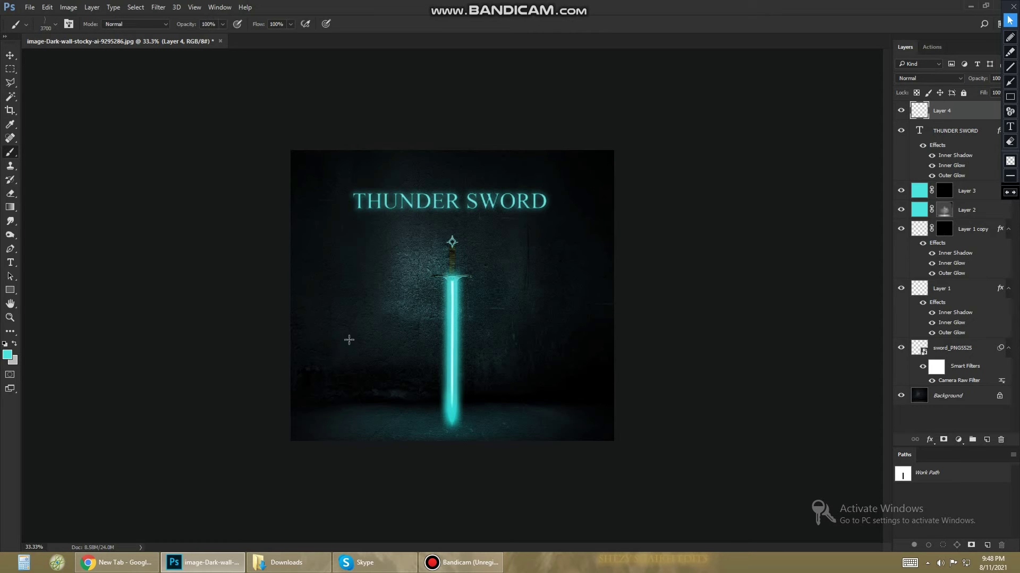
left_click_drag(463, 332, 465, 340)
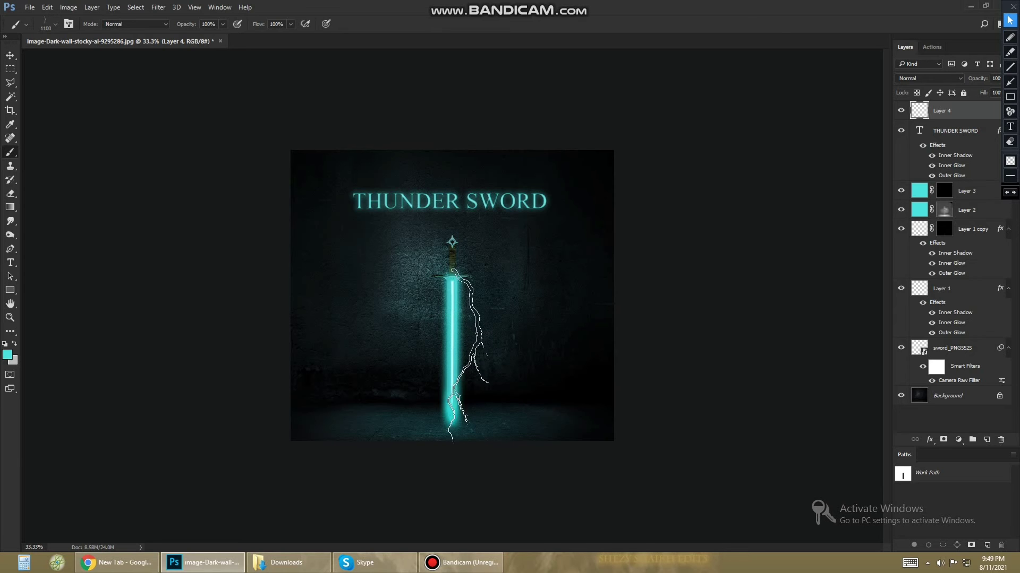
left_click(472, 348)
Duplicate the lightning, flip it to the blade's other side, and shrink and narrow it.
key("ctrl+j")
key("ctrl+plus")
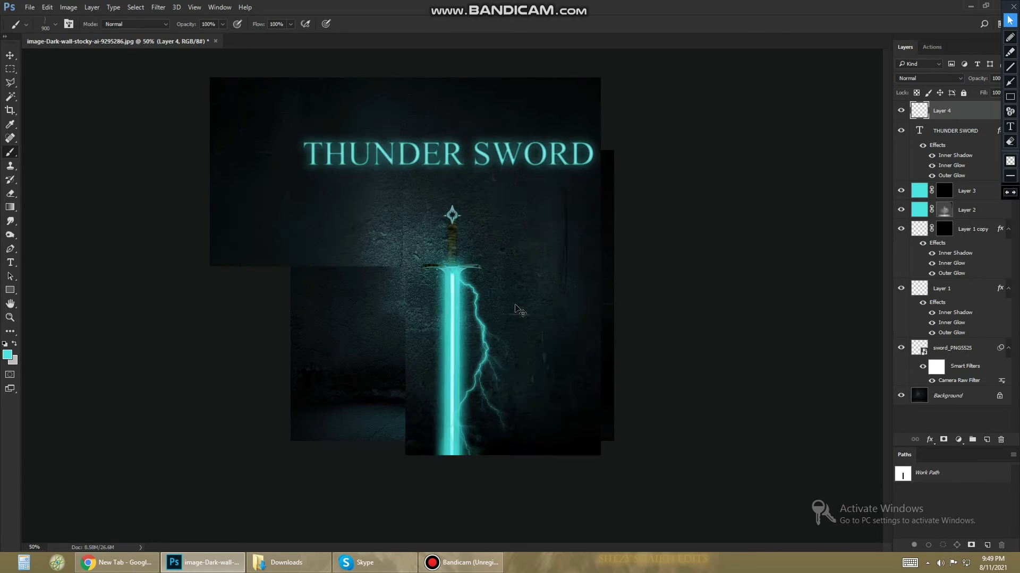
key("ctrl+plus")
scroll(547, 287, "down", 1)
key("ctrl+t")
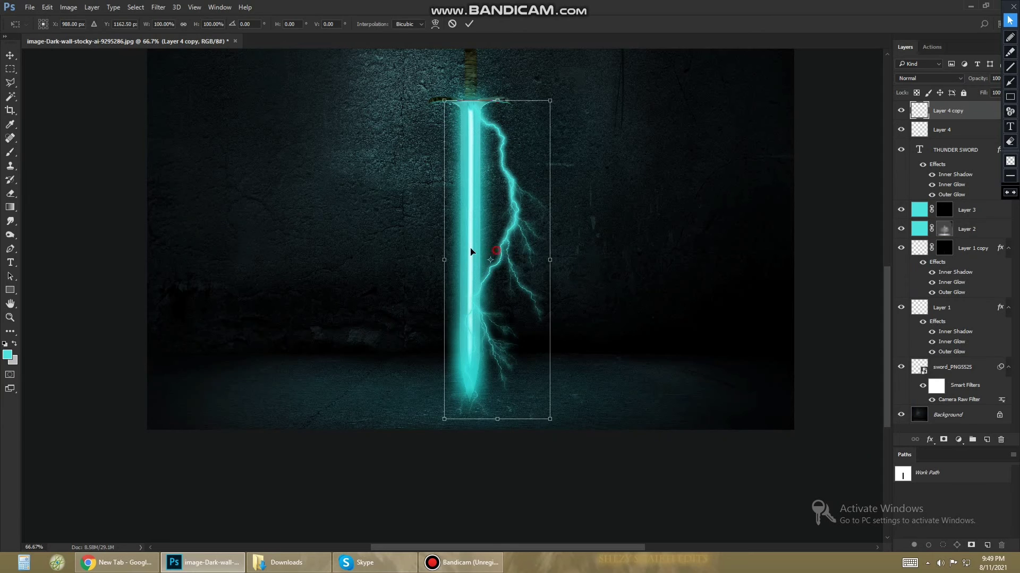
left_click_drag(553, 421, 503, 392)
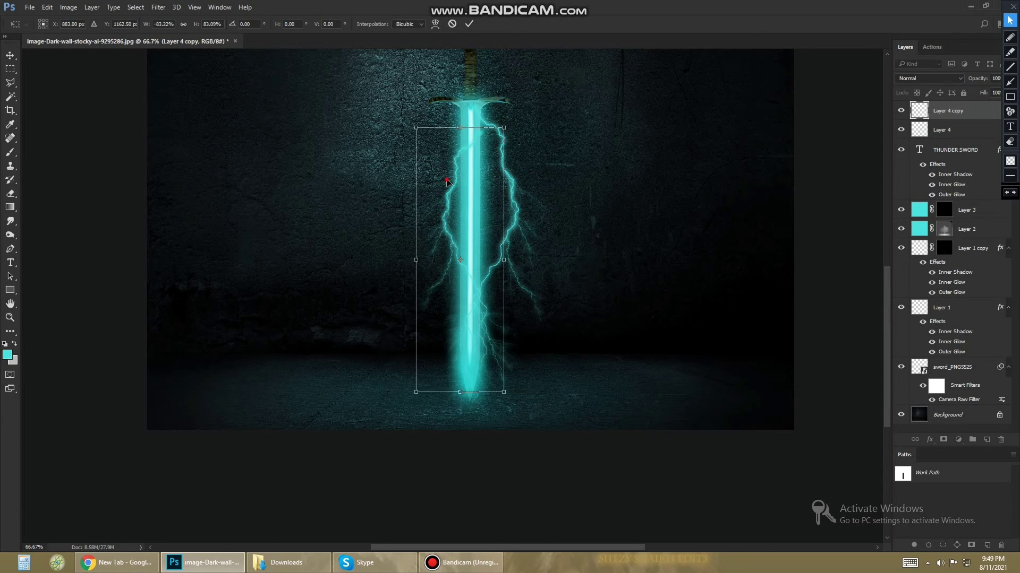
left_click_drag(485, 224, 469, 225)
left_click_drag(445, 393, 444, 341)
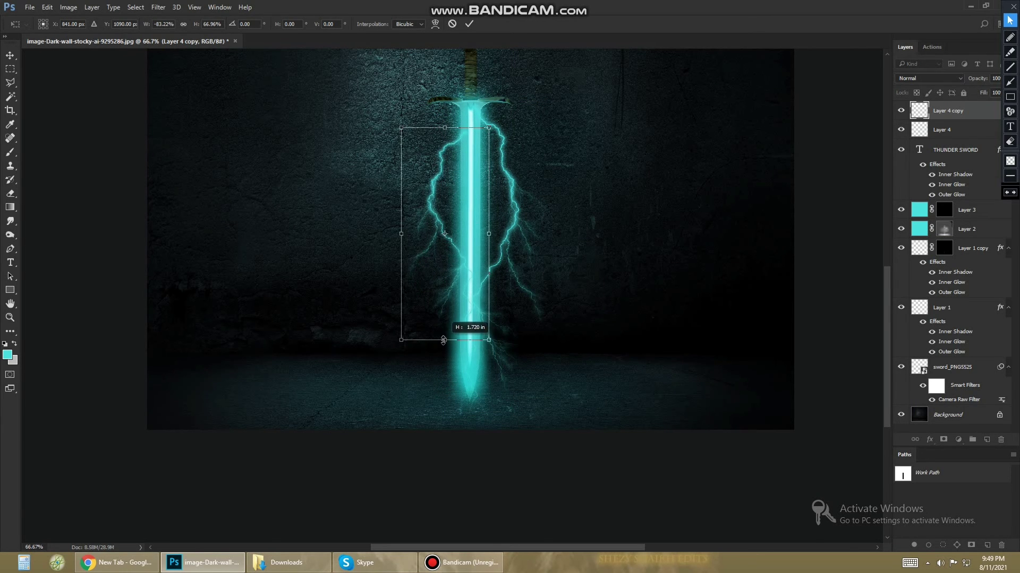
left_click_drag(399, 234, 418, 234)
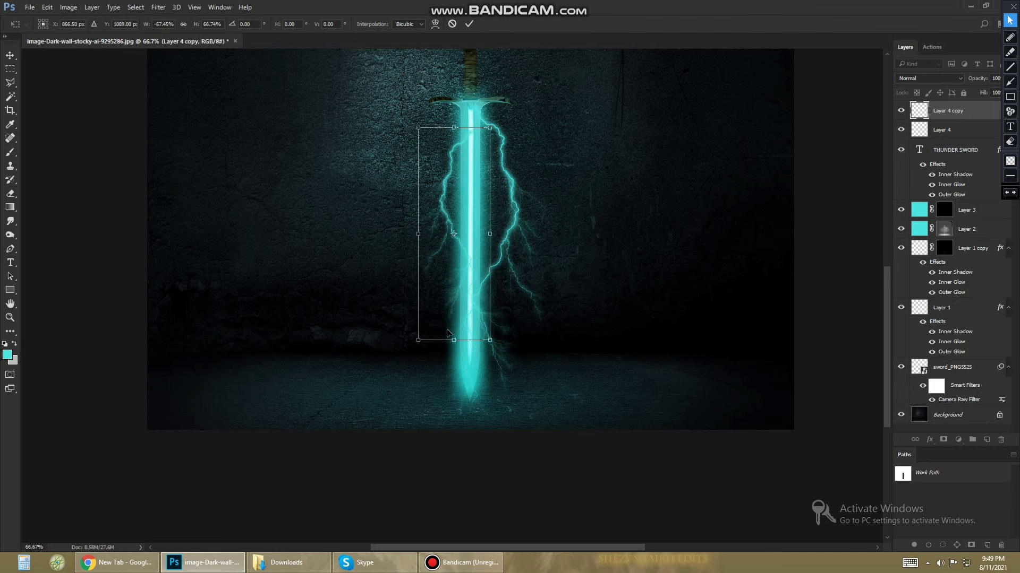
key("Return")
Merge the layers together and bring up the Camera Raw filter.
key("ctrl+minus")
key("b")
key("ctrl+plus")
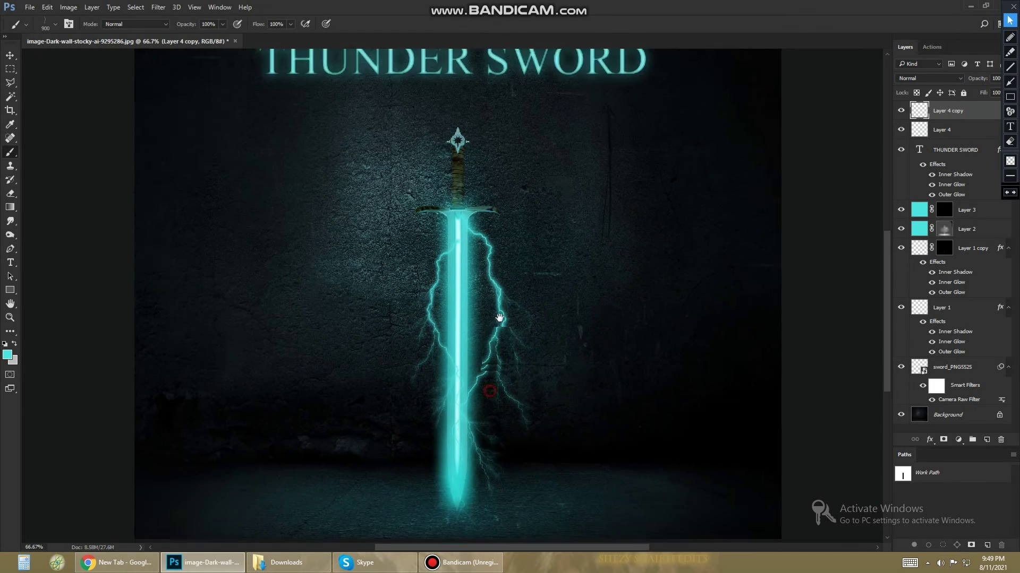
scroll(499, 318, "down", 1)
key("ctrl+minus")
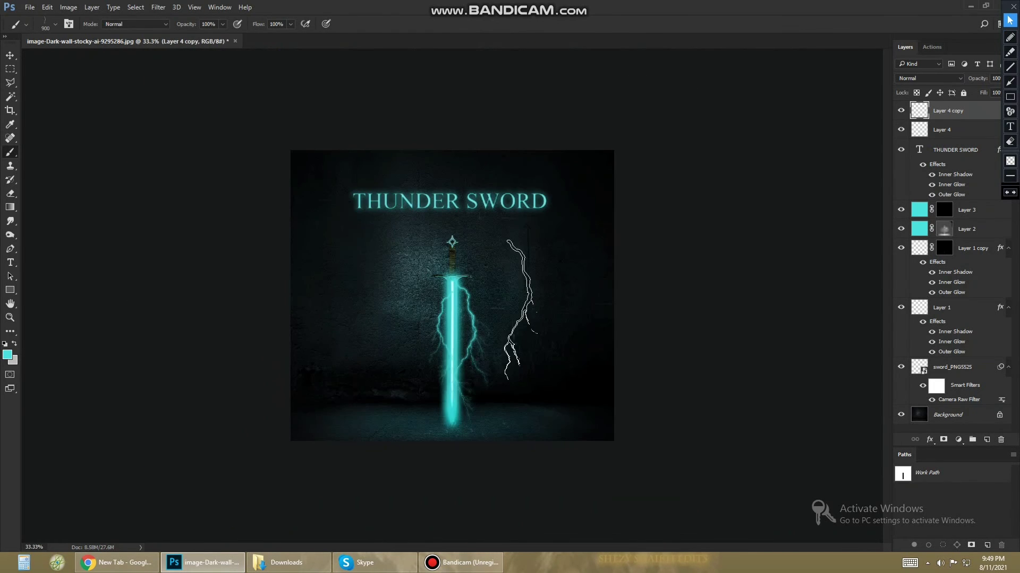
key("ctrl+e")
key("shift+ctrl+a")
Apply Camera Raw with Auto tone and Clarity +15, then pick a soft round 900 px brush.
left_click(870, 122)
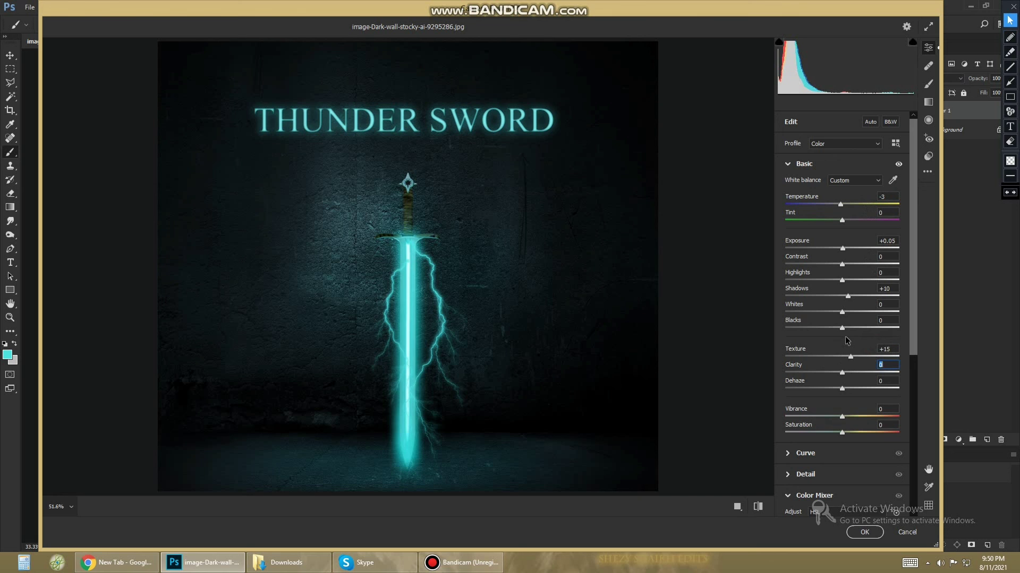
type("15")
left_click(887, 408)
type("-6")
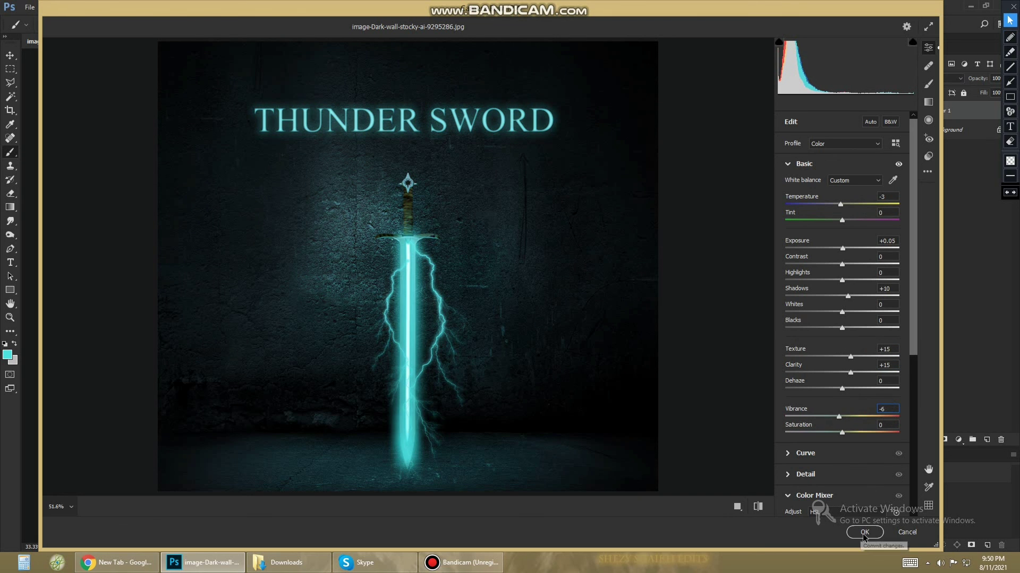
left_click(864, 533)
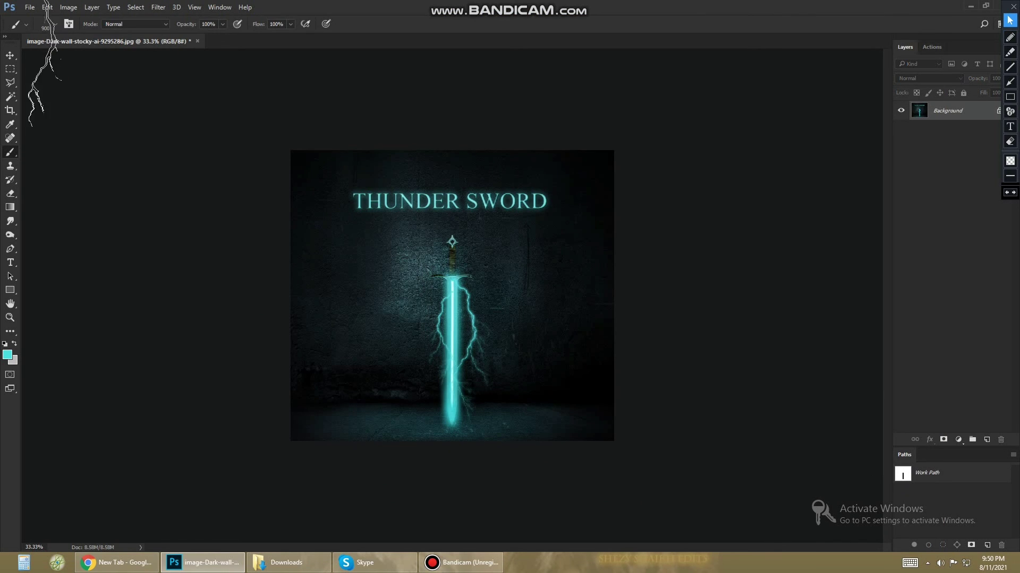
left_click(45, 24)
double_click(106, 104)
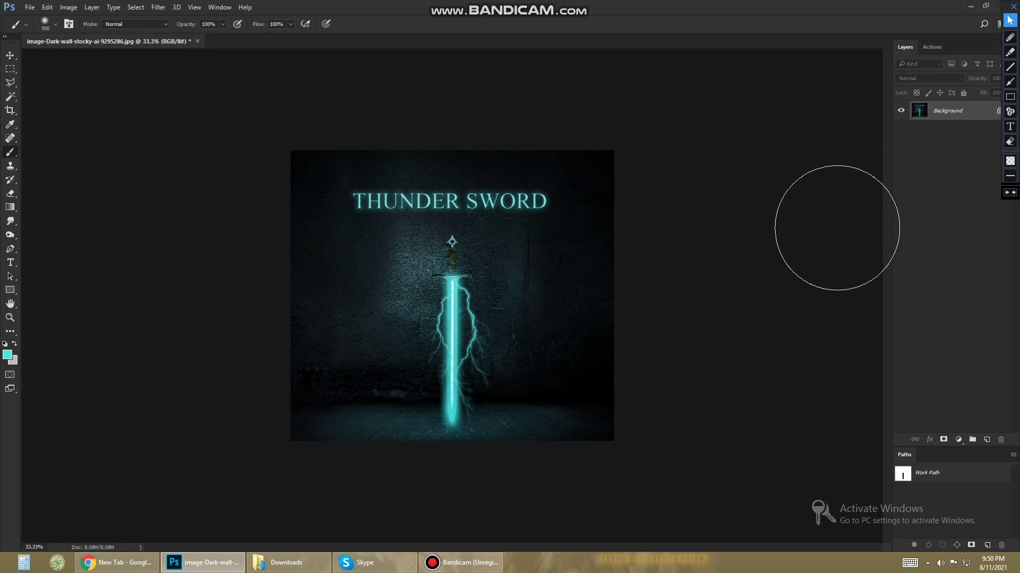